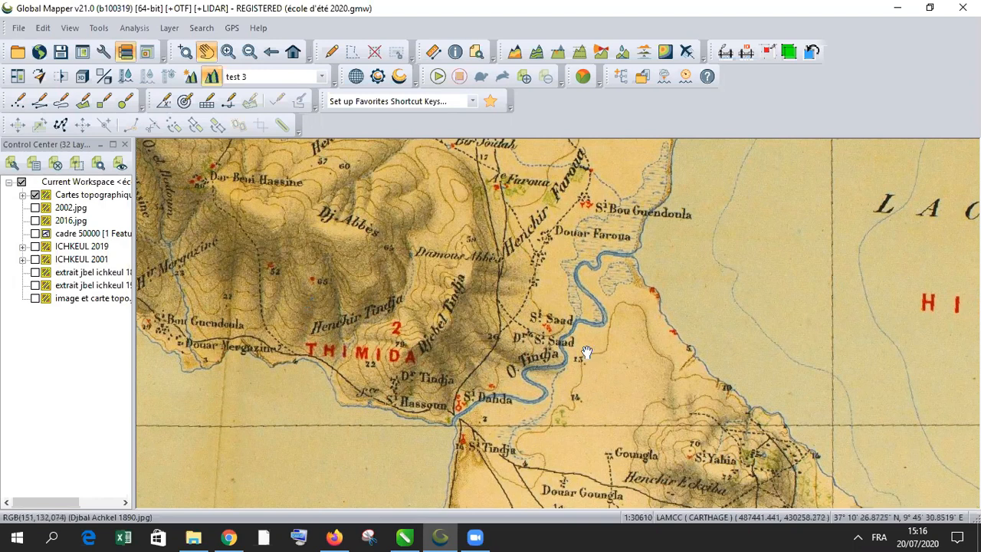
Load the ASTER GDEM v2 Worldwide Elevation Data for the current screen bounds around Oued Tindja from the worldwide online sources
{"action": "scroll", "coordinate": [737, 269], "scroll_direction": "down", "scroll_amount": 1}
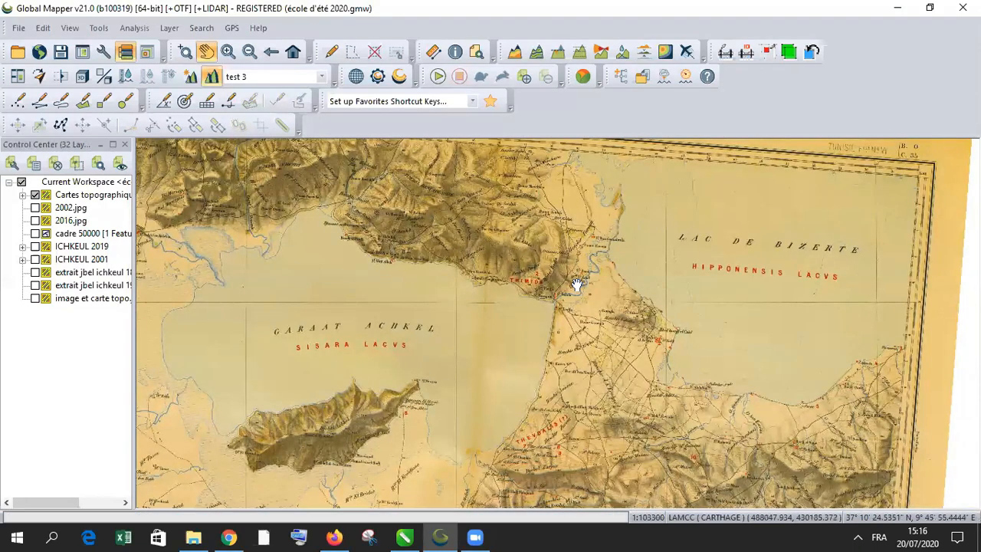
{"action": "scroll", "coordinate": [575, 267], "scroll_direction": "up", "scroll_amount": 3}
{"action": "left_click_drag", "start_coordinate": [618, 252], "coordinate": [591, 282]}
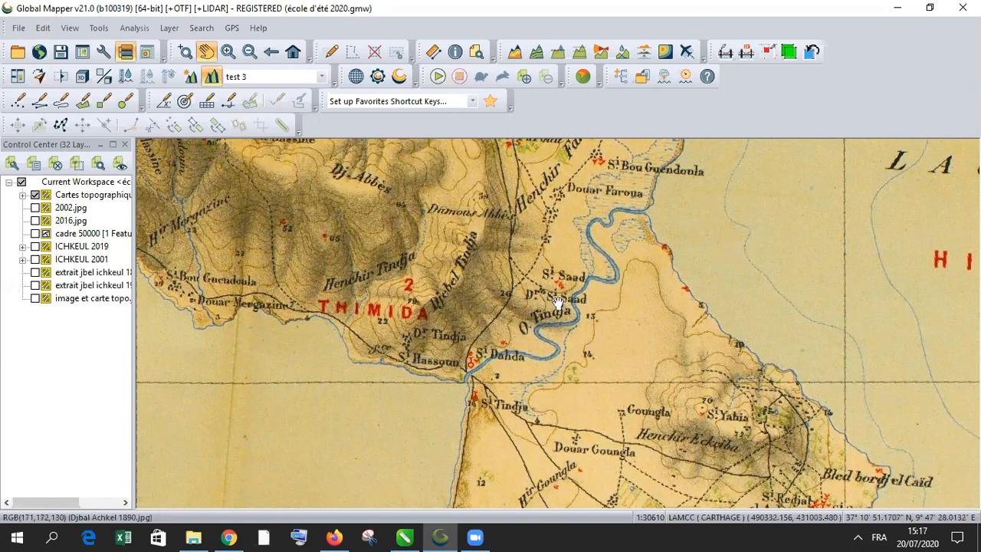
{"action": "left_click_drag", "start_coordinate": [467, 285], "coordinate": [469, 300]}
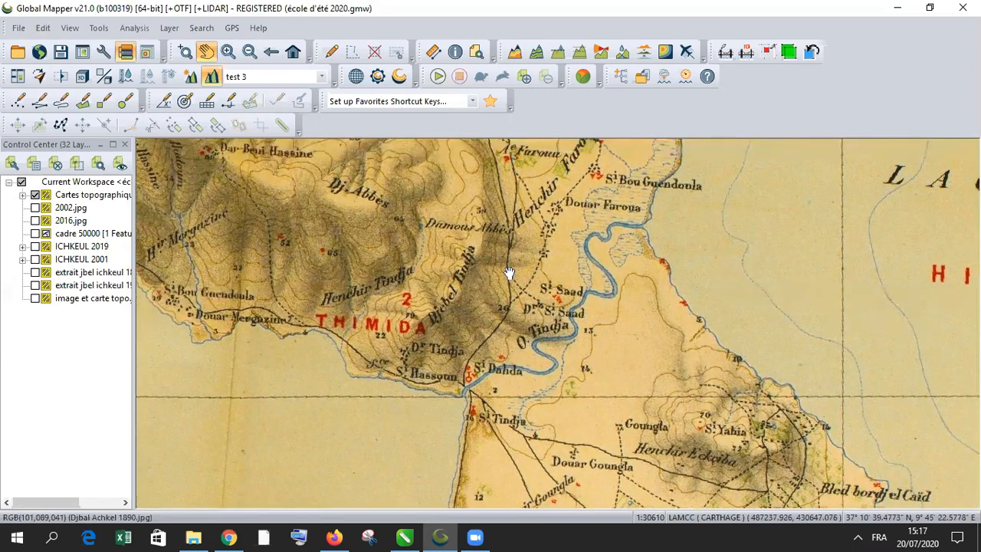
{"action": "left_click_drag", "start_coordinate": [510, 276], "coordinate": [557, 323]}
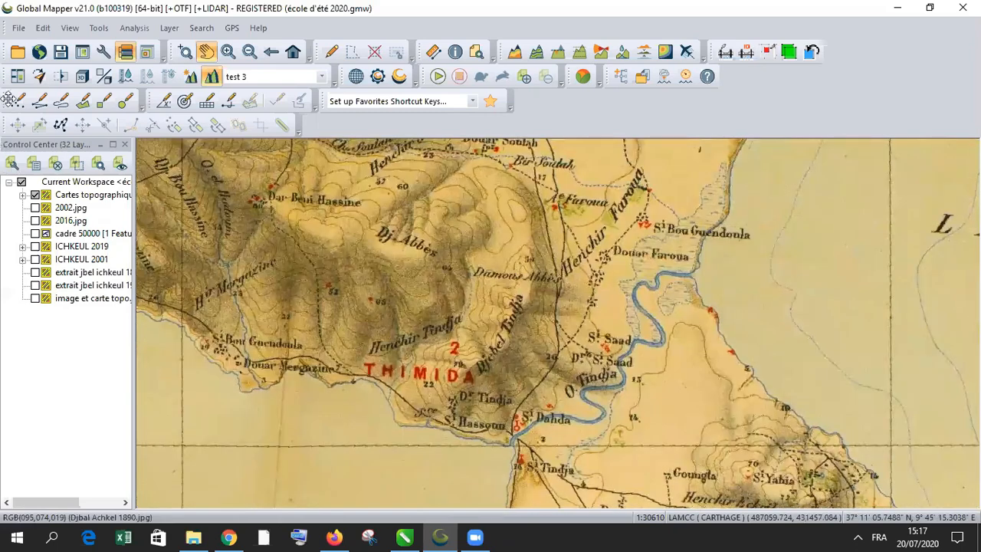
{"action": "left_click", "coordinate": [40, 53]}
{"action": "scroll", "coordinate": [272, 104], "scroll_direction": "up", "scroll_amount": 2}
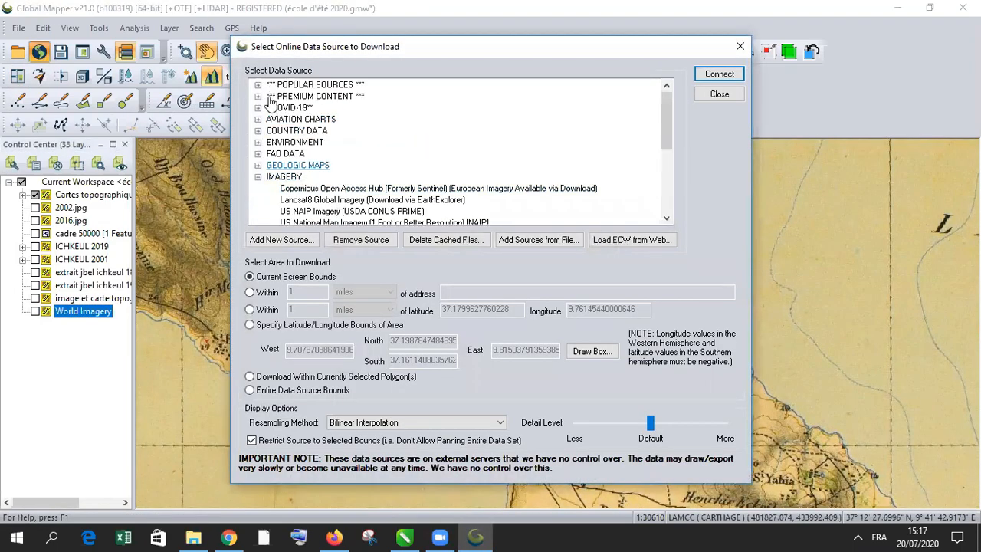
{"action": "left_click", "coordinate": [257, 178]}
{"action": "scroll", "coordinate": [268, 192], "scroll_direction": "down", "scroll_amount": 2}
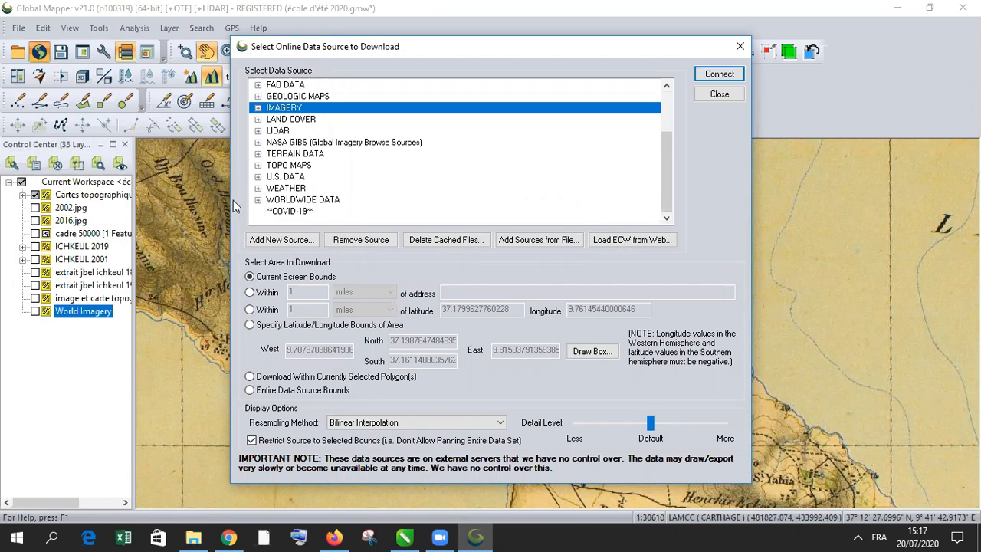
{"action": "left_click", "coordinate": [258, 199]}
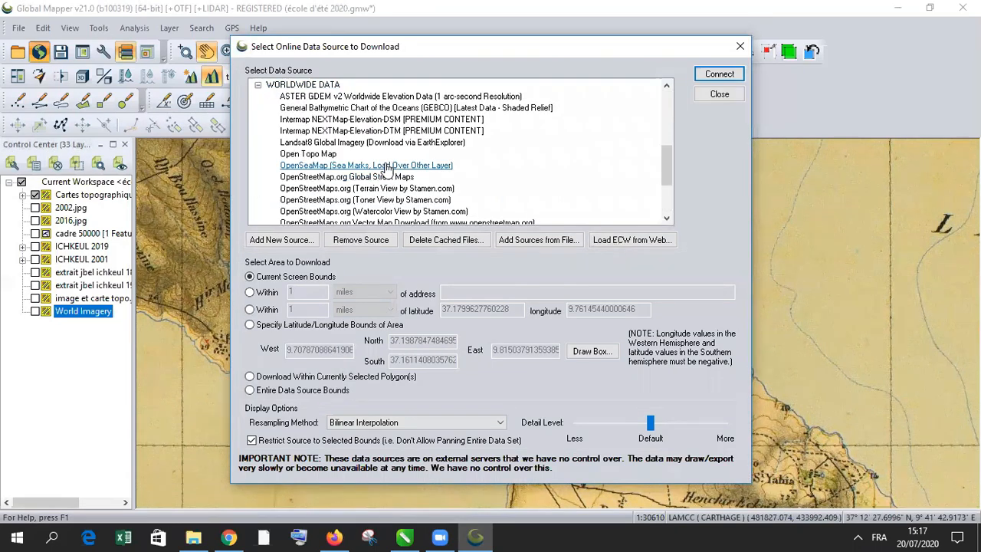
{"action": "left_click", "coordinate": [353, 98]}
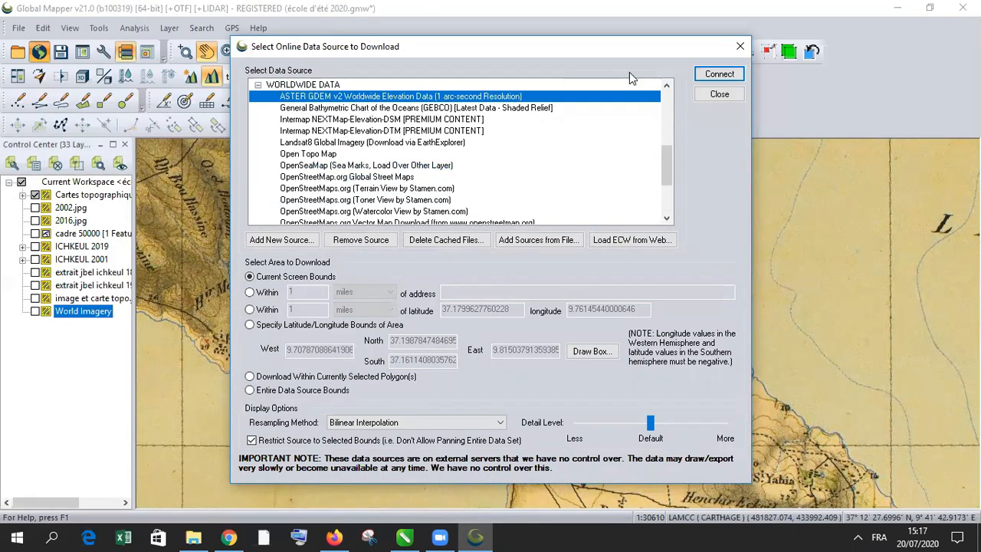
{"action": "left_click", "coordinate": [719, 75]}
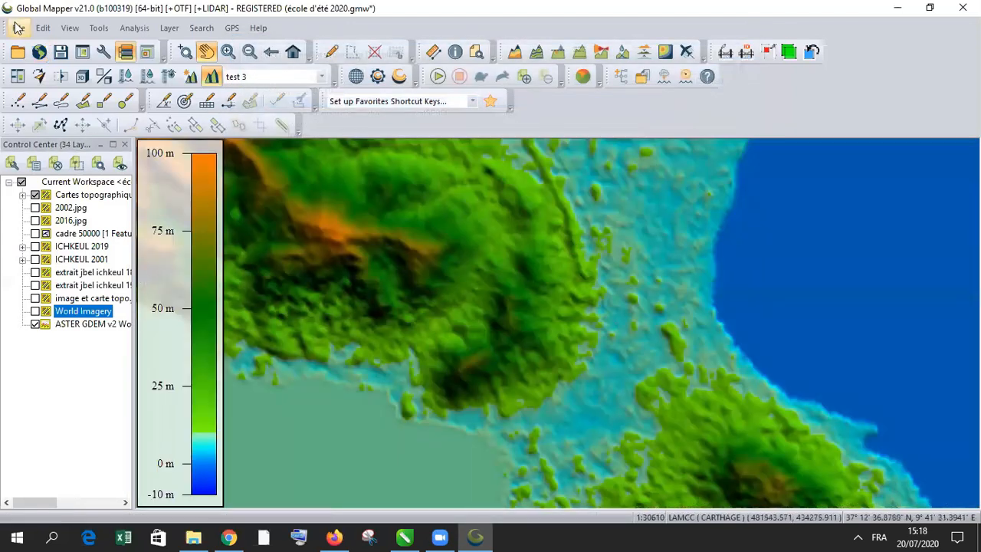
Load the SRTM Worldwide Elevation Data (1-arc-second Resolution, SRTM Plus V3) for the current screen bounds
{"action": "left_click", "coordinate": [39, 52]}
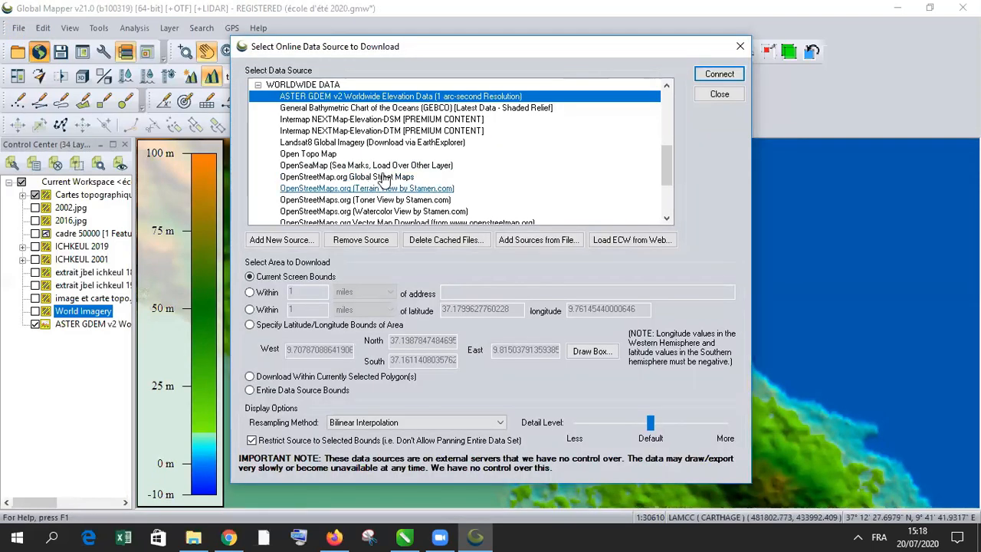
{"action": "scroll", "coordinate": [317, 191], "scroll_direction": "down", "scroll_amount": 5}
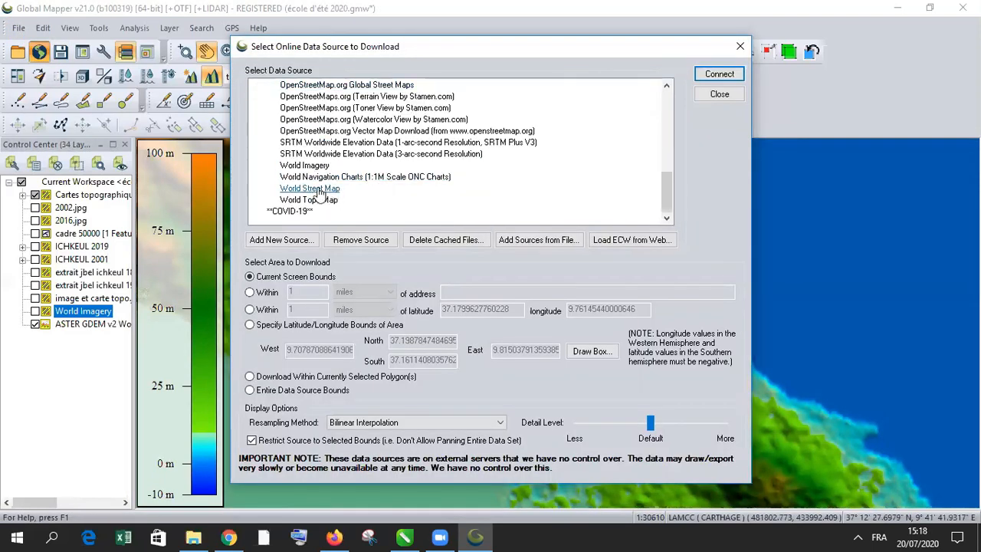
{"action": "left_click", "coordinate": [355, 145]}
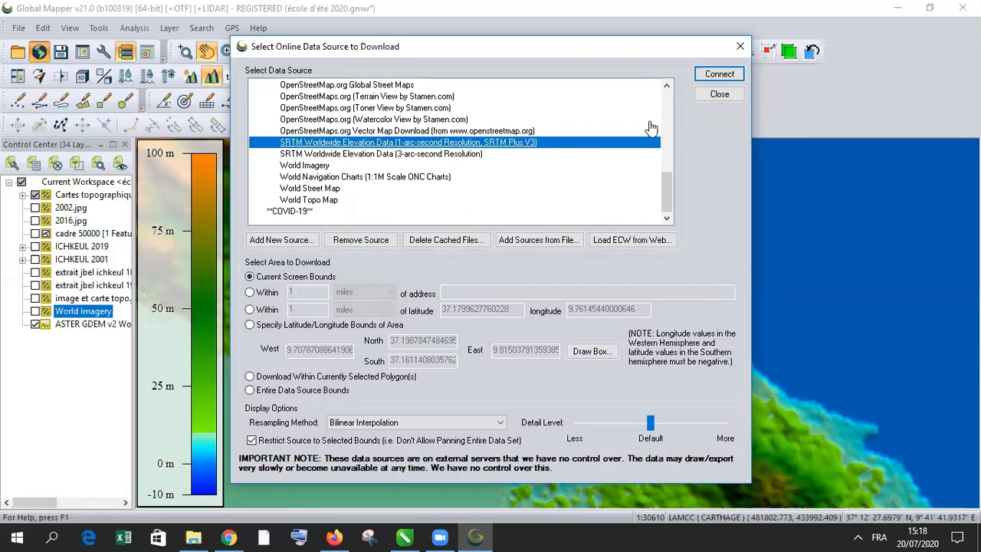
{"action": "left_click", "coordinate": [721, 77]}
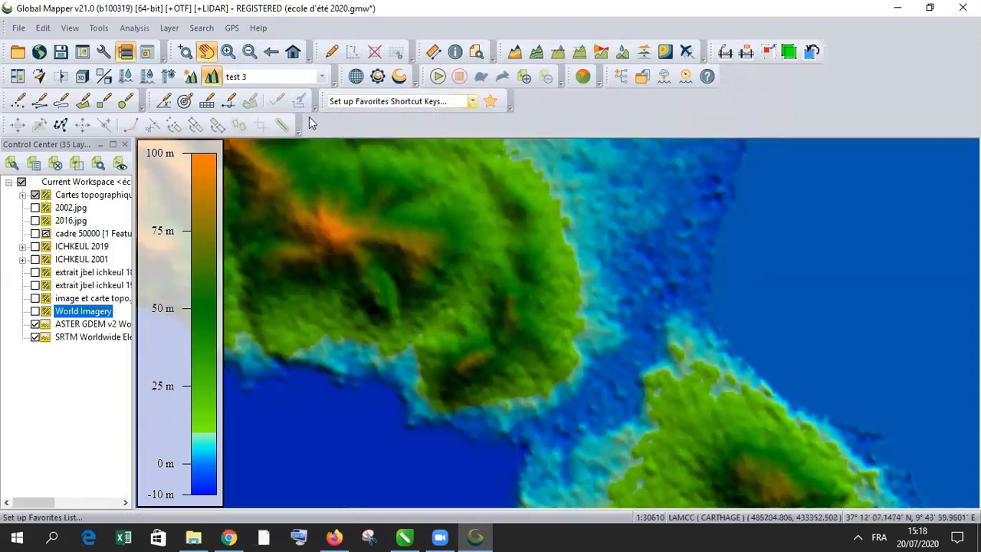
Colour the terrain with the Atlas Shader and compare it with hill shading turned off and on again
{"action": "left_click", "coordinate": [321, 77]}
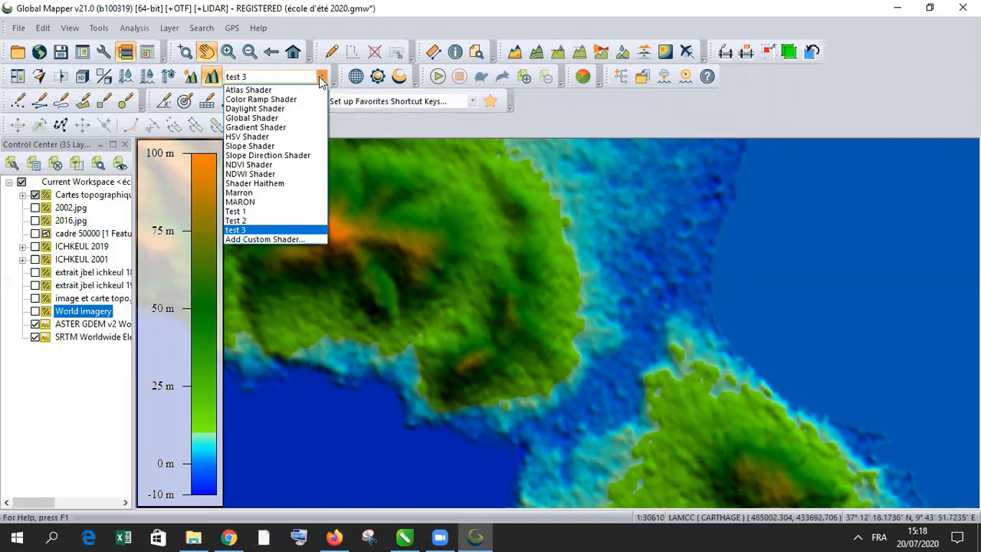
{"action": "left_click", "coordinate": [276, 89]}
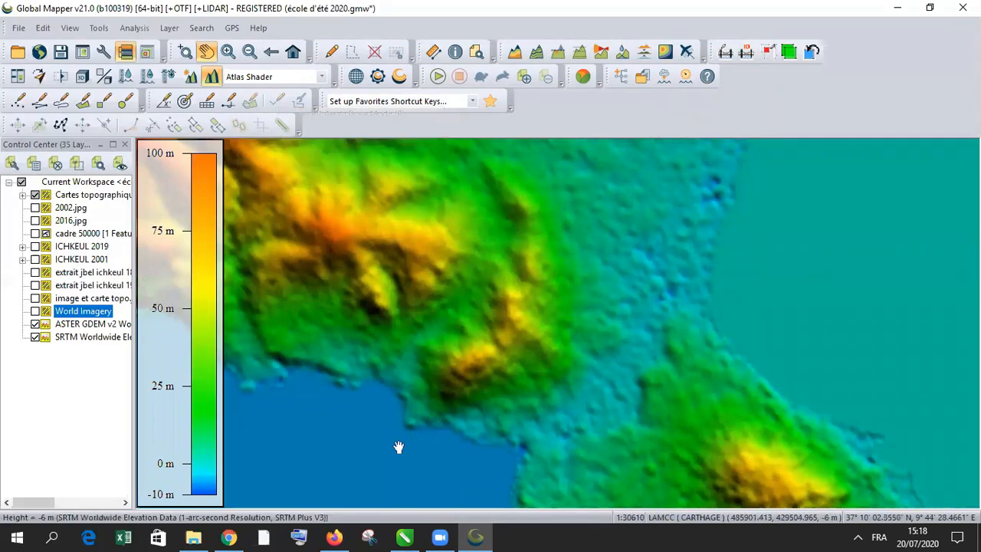
{"action": "left_click", "coordinate": [212, 78]}
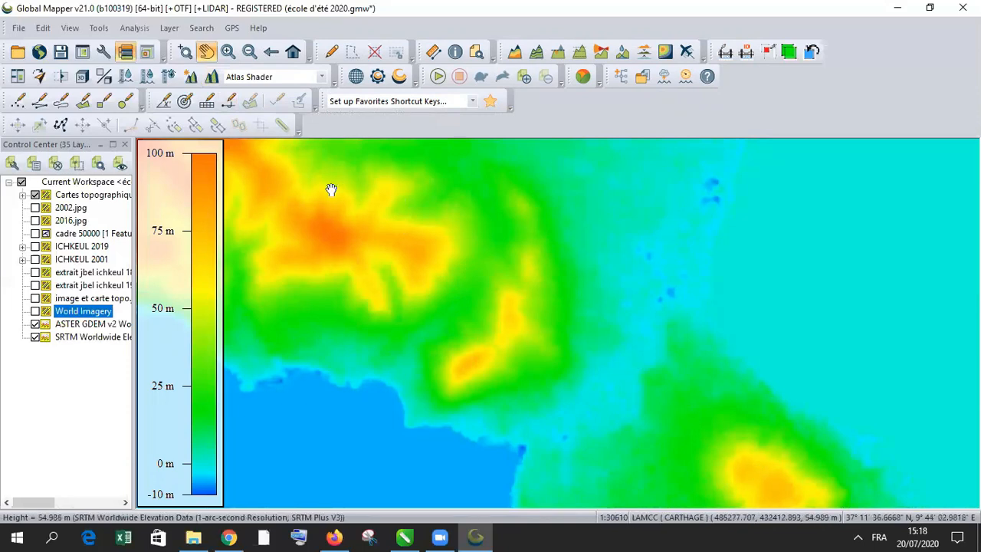
{"action": "left_click", "coordinate": [212, 78]}
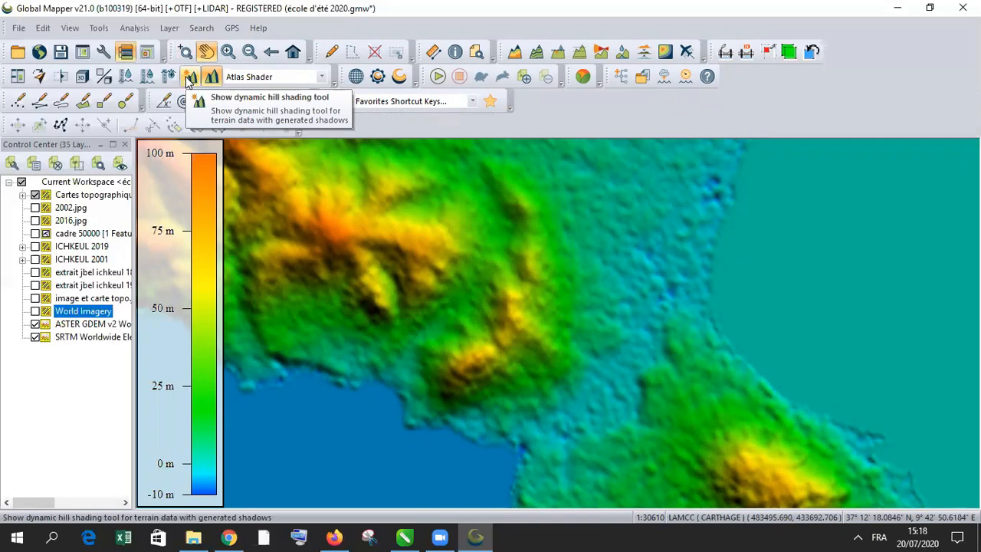
Try different light directions in the dynamic hill shading settings, and restore the default light settings
{"action": "left_click", "coordinate": [190, 77]}
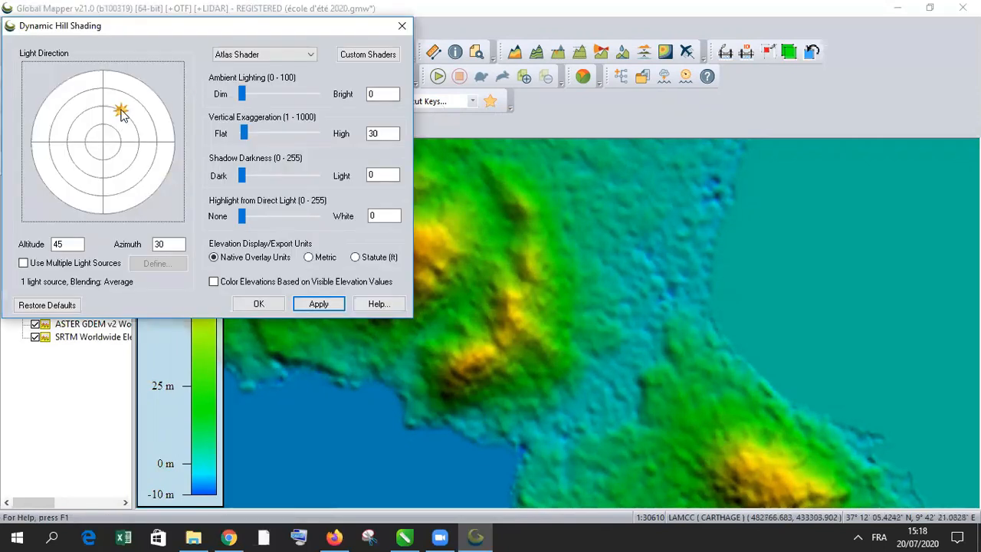
{"action": "mouse_move", "coordinate": [121, 111]}
{"action": "left_mouse_down"}
{"action": "mouse_move", "coordinate": [81, 115]}
{"action": "mouse_move", "coordinate": [127, 115]}
{"action": "left_mouse_up"}
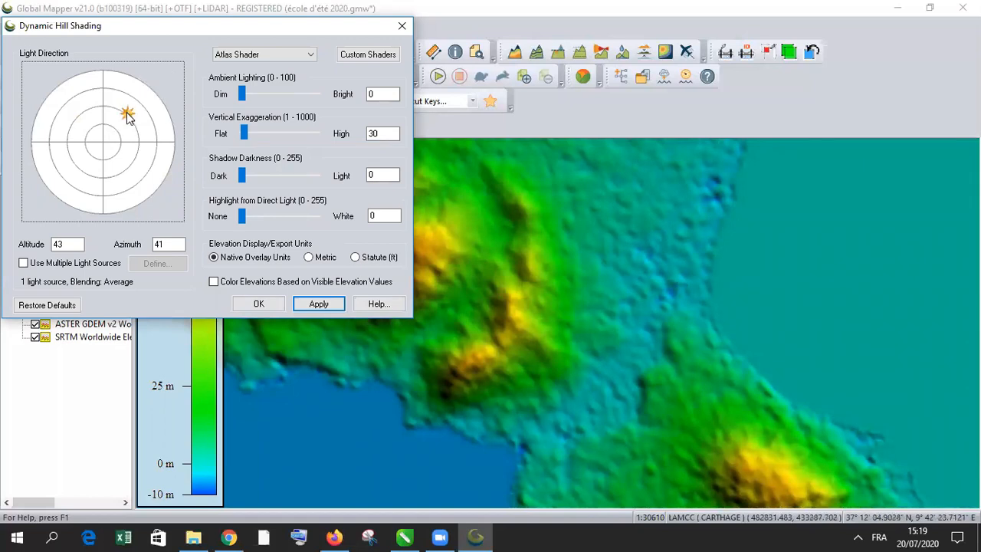
{"action": "mouse_move", "coordinate": [111, 117]}
{"action": "left_mouse_down"}
{"action": "mouse_move", "coordinate": [82, 112]}
{"action": "mouse_move", "coordinate": [67, 143]}
{"action": "mouse_move", "coordinate": [45, 138]}
{"action": "mouse_move", "coordinate": [153, 98]}
{"action": "mouse_move", "coordinate": [127, 115]}
{"action": "mouse_move", "coordinate": [120, 130]}
{"action": "mouse_move", "coordinate": [128, 126]}
{"action": "left_mouse_up"}
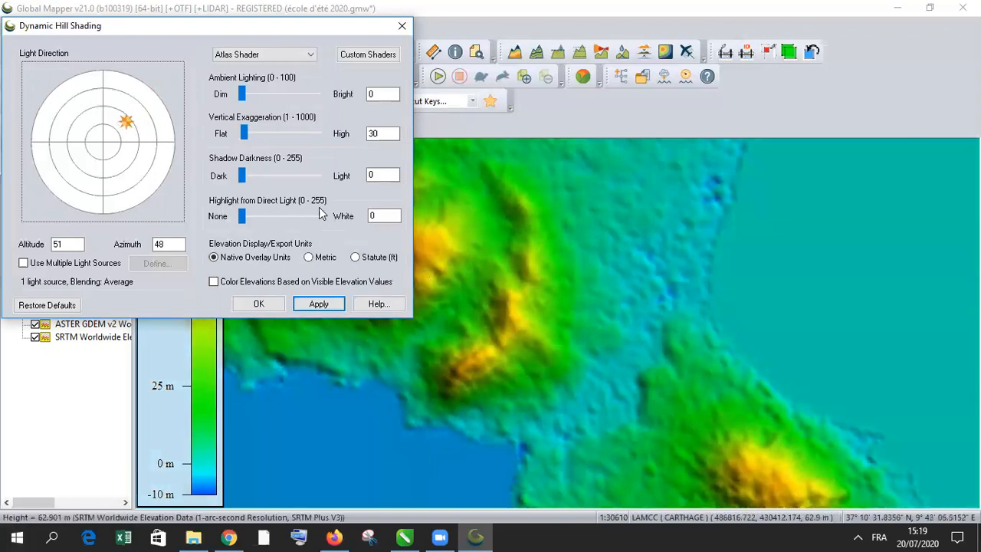
{"action": "left_click", "coordinate": [47, 306]}
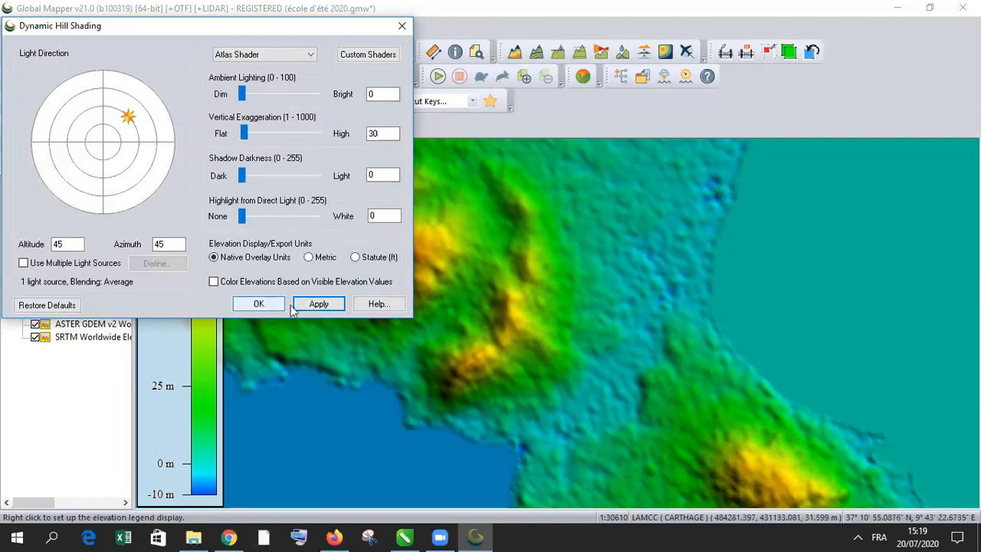
{"action": "left_click", "coordinate": [258, 305]}
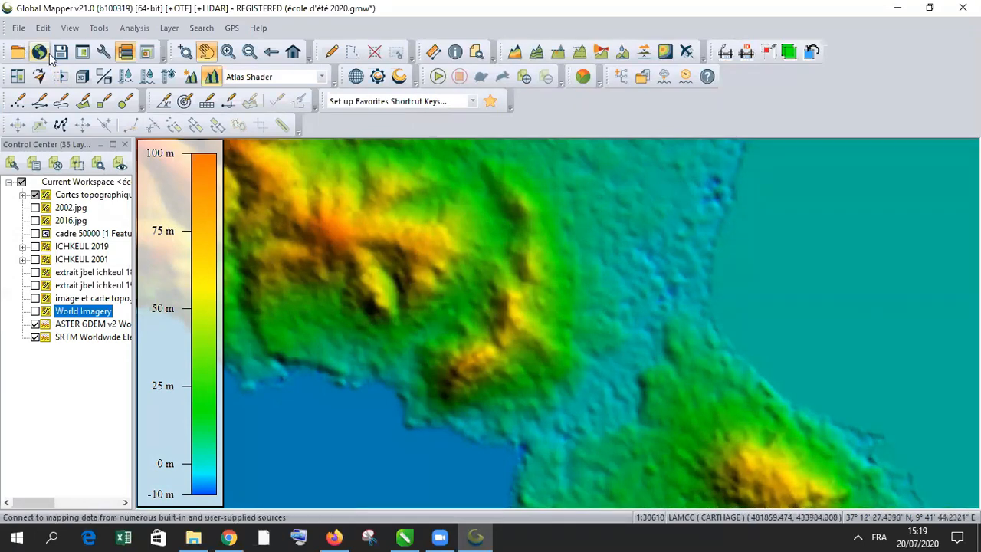
Turn off color blending between elevation/slope values in the custom shader test 3, and apply that shader to the terrain
{"action": "left_click", "coordinate": [105, 53]}
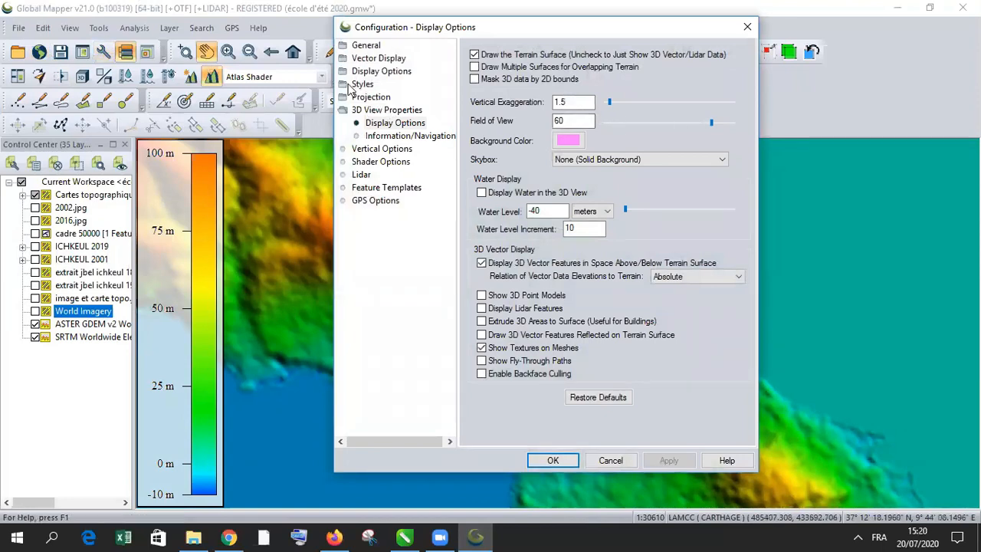
{"action": "left_click", "coordinate": [358, 163]}
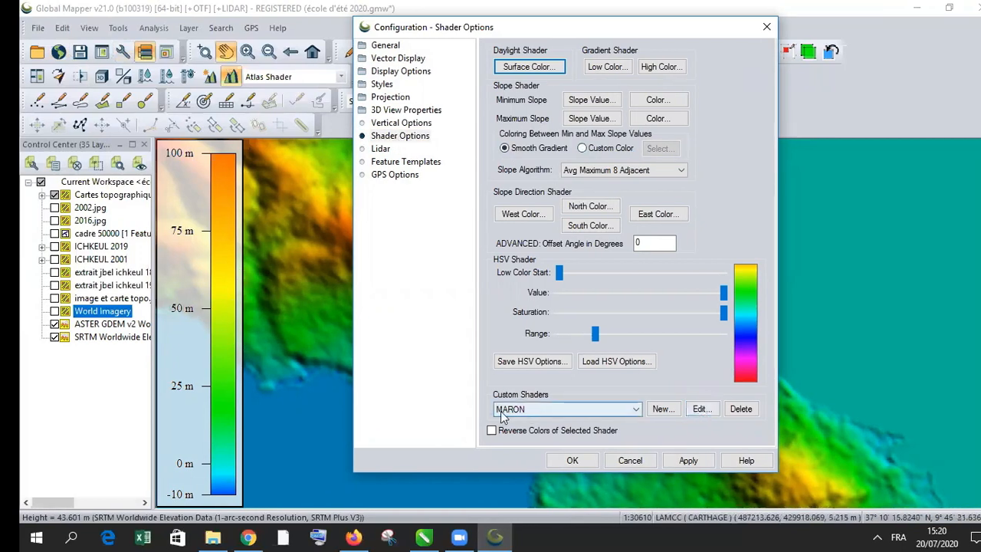
{"action": "left_click", "coordinate": [591, 410]}
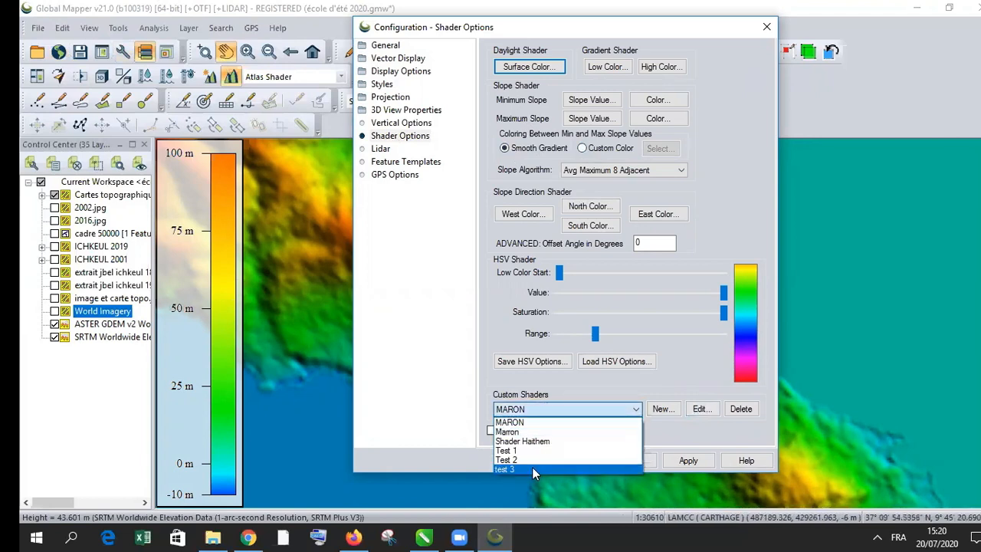
{"action": "left_click", "coordinate": [532, 467]}
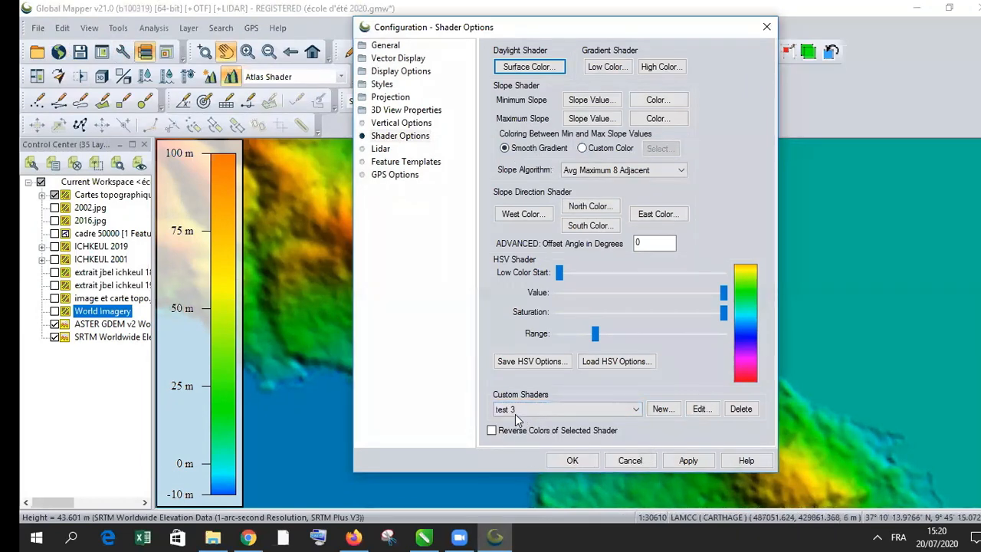
{"action": "left_click", "coordinate": [713, 411]}
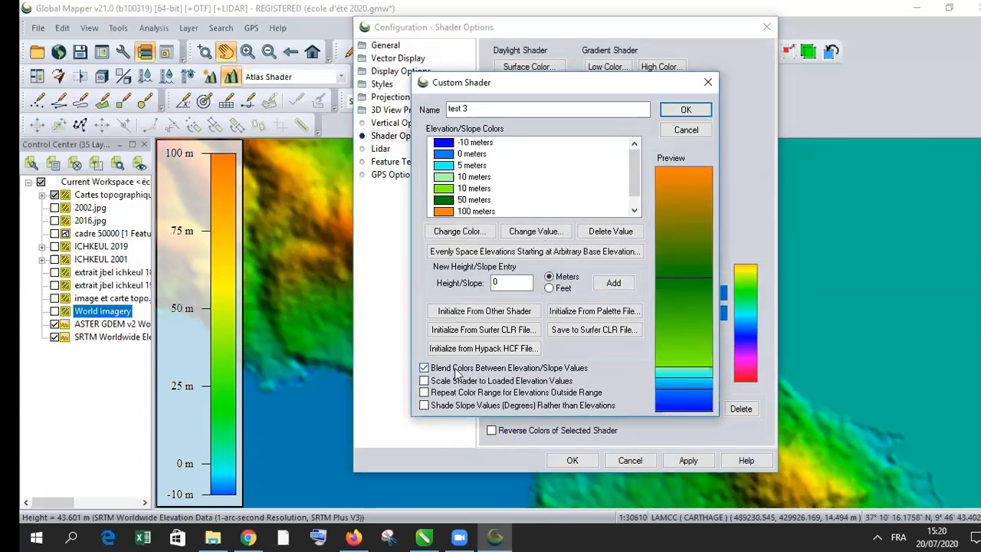
{"action": "left_click", "coordinate": [426, 368]}
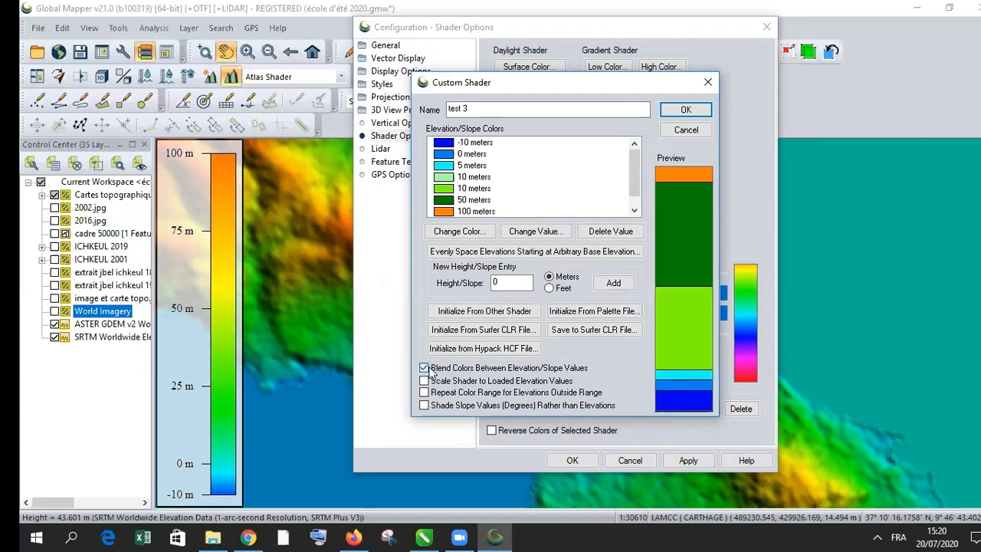
{"action": "left_click", "coordinate": [673, 112]}
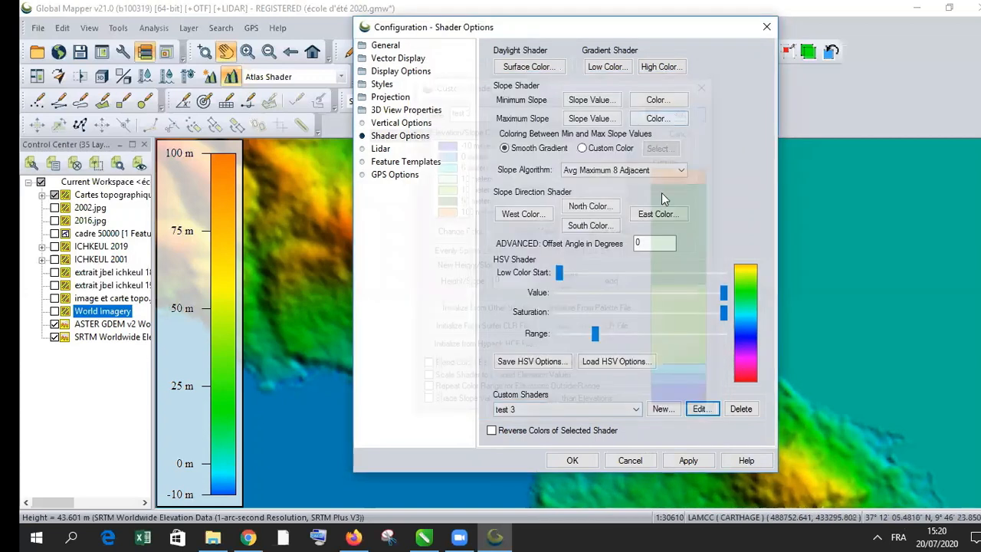
{"action": "left_click", "coordinate": [689, 460]}
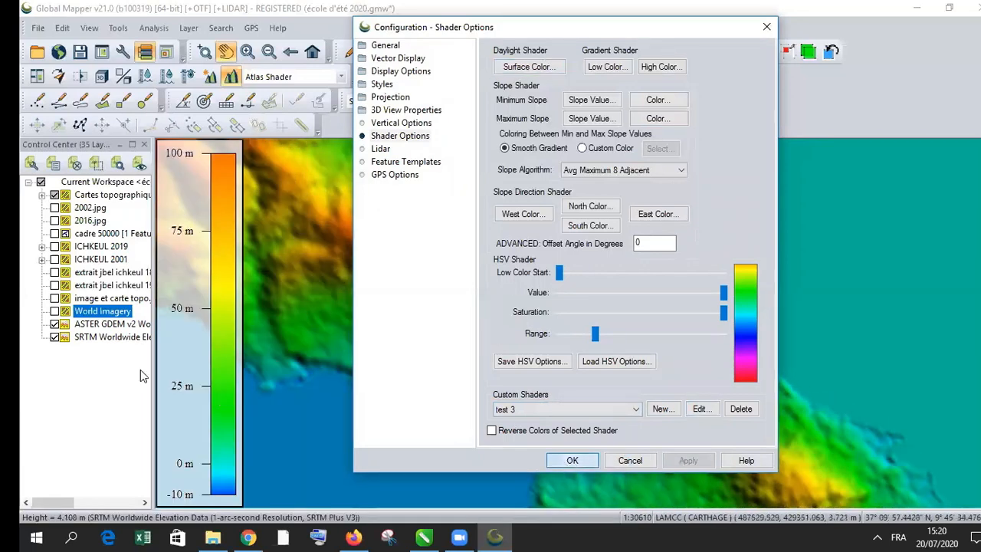
{"action": "left_click", "coordinate": [570, 461]}
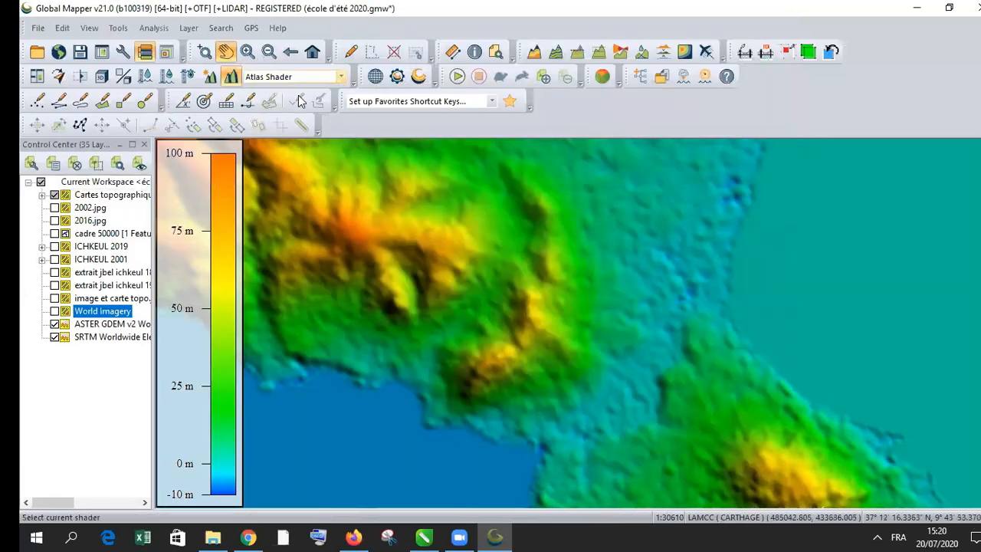
{"action": "left_click", "coordinate": [341, 78]}
{"action": "left_click", "coordinate": [265, 230]}
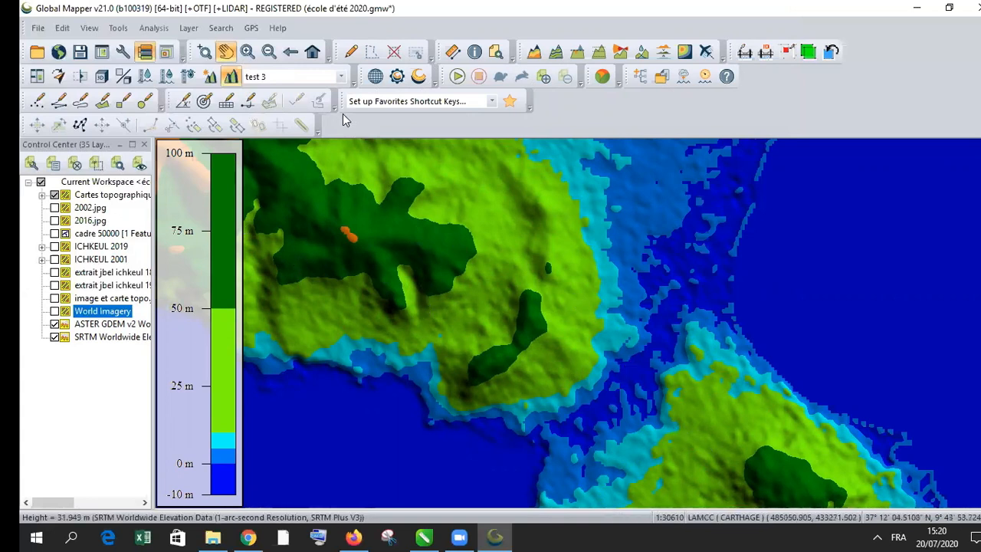
Turn on color blending between elevation/slope values in the custom shader test 3 and apply it to the terrain
{"action": "left_click", "coordinate": [124, 53]}
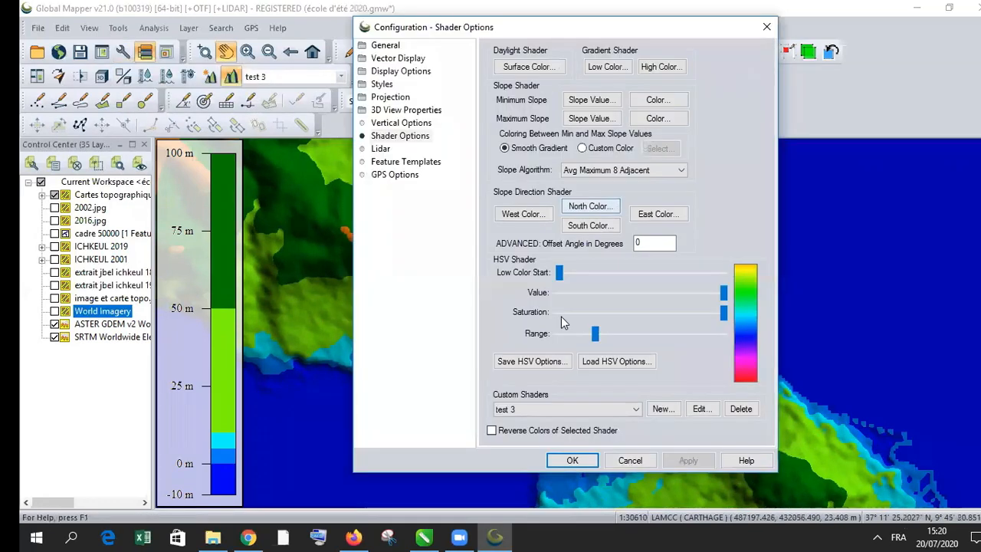
{"action": "left_click", "coordinate": [697, 410]}
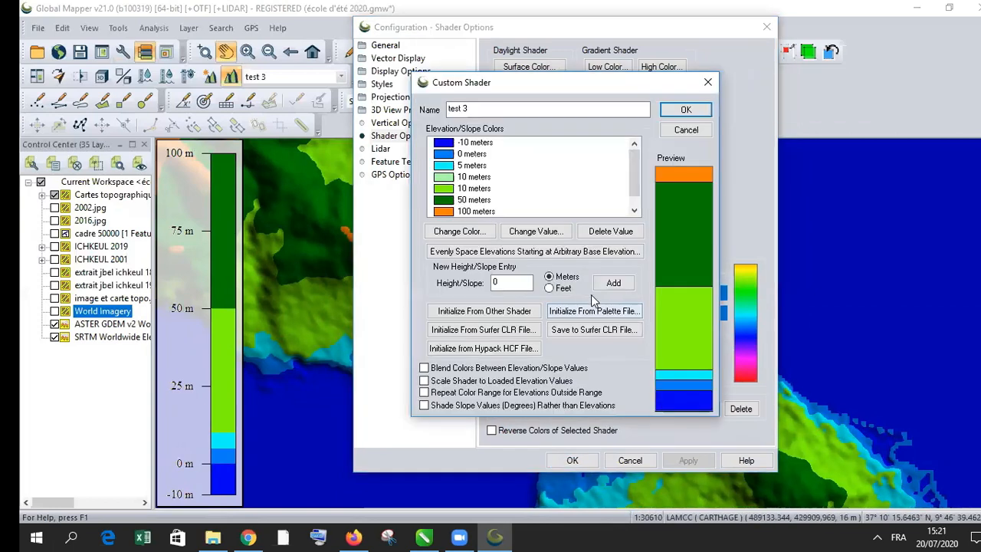
{"action": "left_click", "coordinate": [452, 370]}
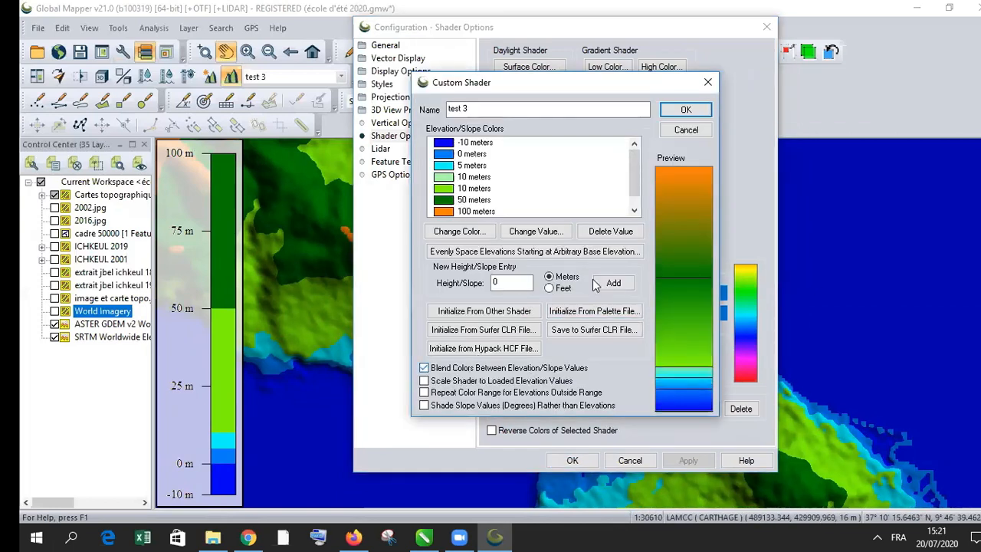
{"action": "left_click", "coordinate": [684, 111]}
{"action": "left_click", "coordinate": [688, 460]}
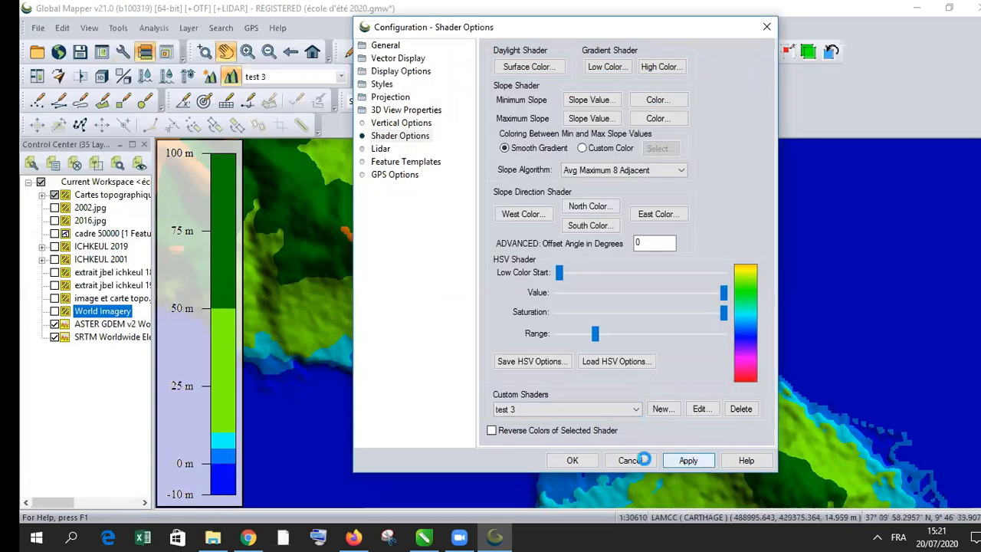
{"action": "left_click", "coordinate": [575, 460]}
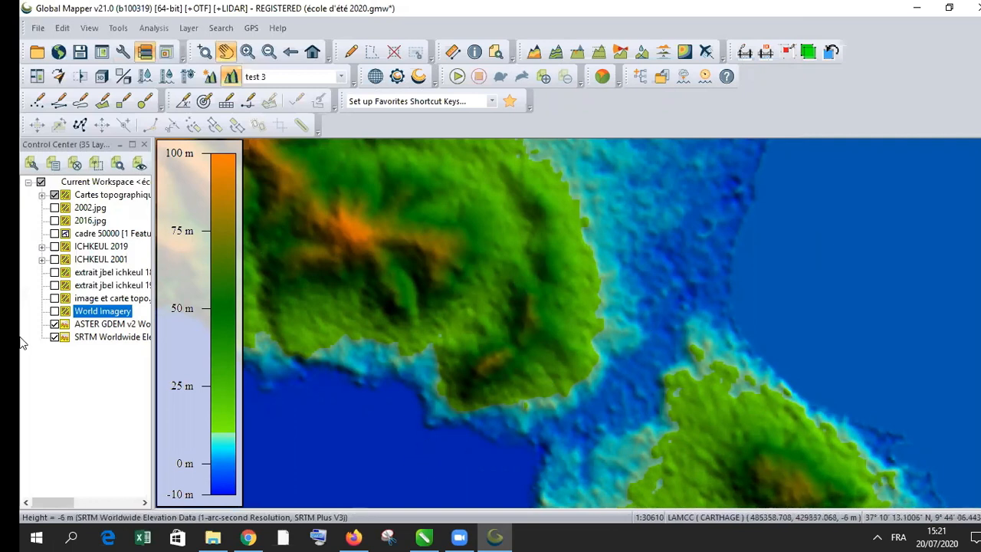
Show only the ASTER GDEM v2 elevation layer and set the blend mode of the Djbal Achkel 1890.jpg map to Multiply
{"action": "left_click", "coordinate": [53, 326]}
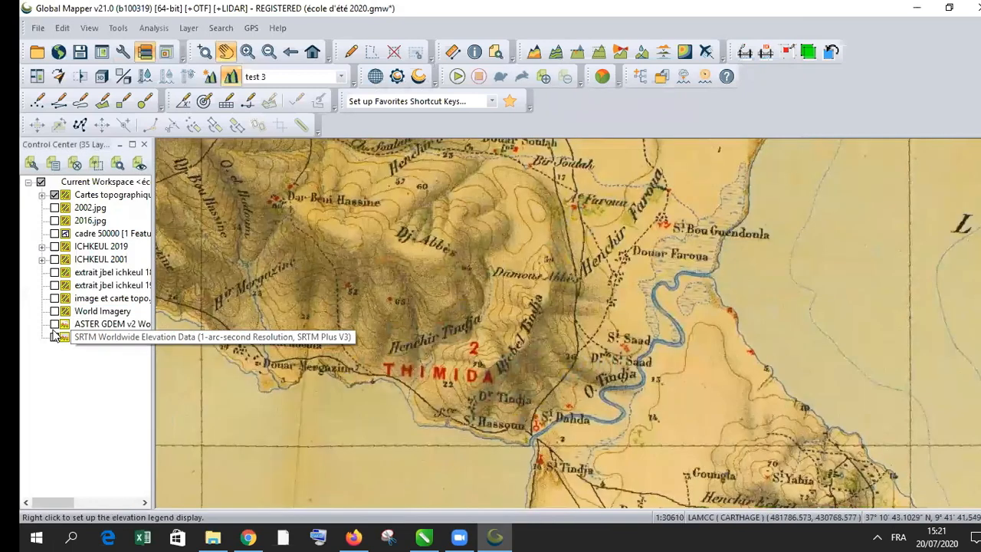
{"action": "left_click", "coordinate": [54, 327]}
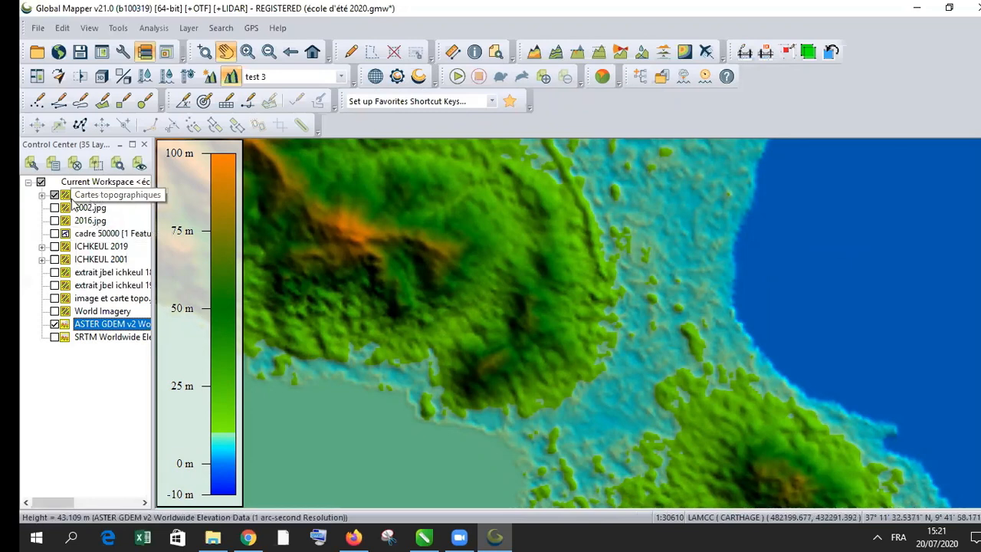
{"action": "left_click", "coordinate": [42, 194]}
{"action": "double_click", "coordinate": [115, 207]}
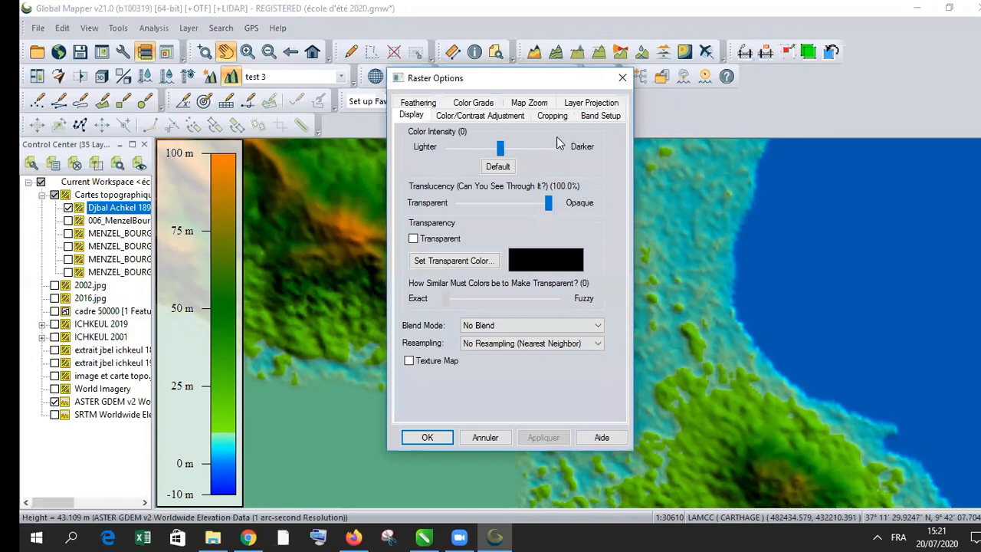
{"action": "left_click", "coordinate": [535, 331]}
{"action": "left_click", "coordinate": [502, 349]}
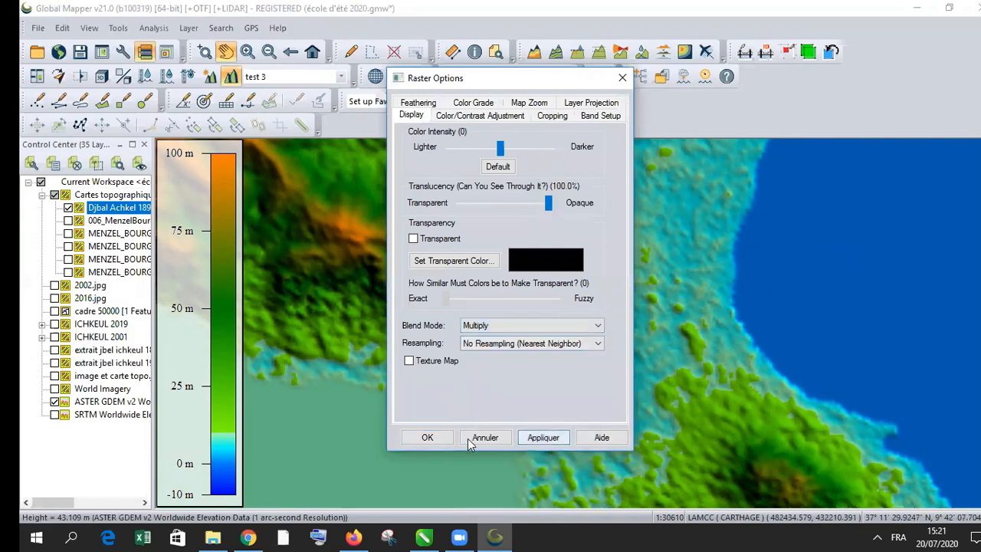
{"action": "left_click", "coordinate": [426, 437]}
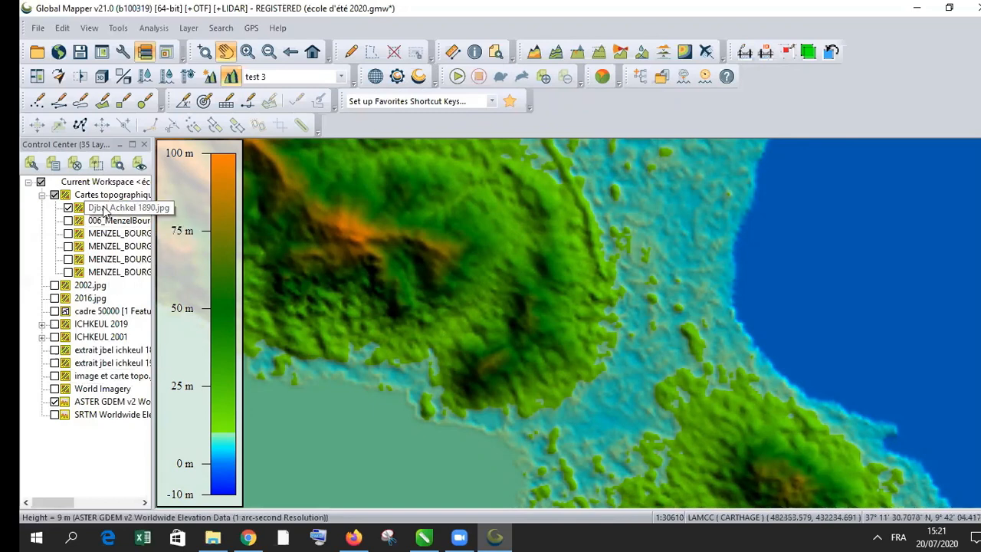
Move Djbal Achkel 1890.jpg out of its group to the end of the layer list, and display the SRTM elevation layer instead of ASTER
{"action": "left_click_drag", "start_coordinate": [54, 475], "coordinate": [54, 476]}
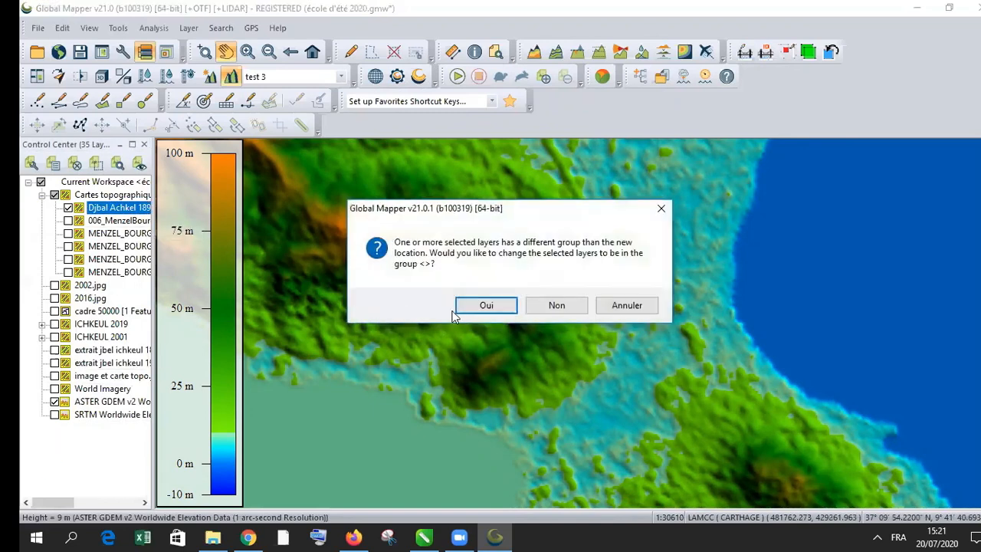
{"action": "left_click", "coordinate": [477, 310]}
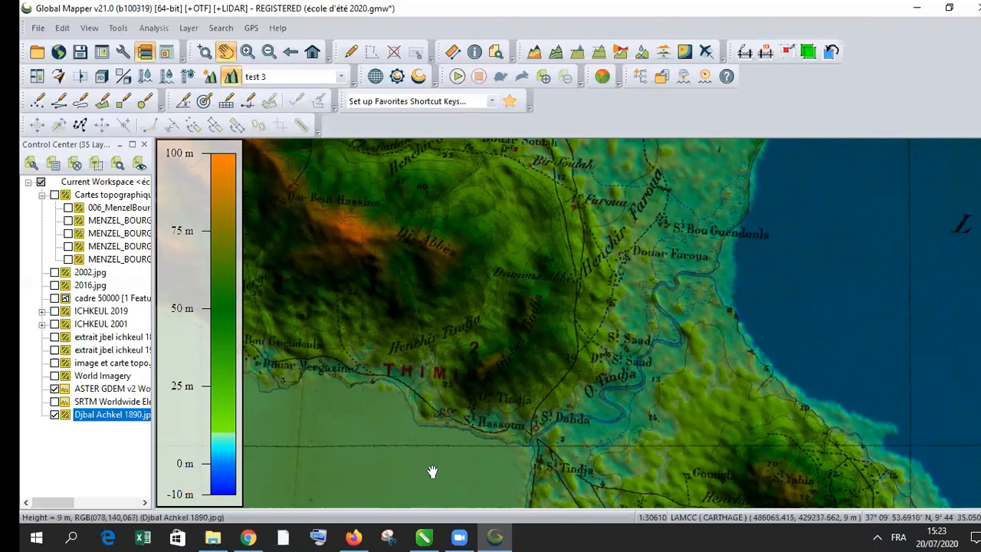
{"action": "left_click", "coordinate": [54, 402]}
{"action": "left_click", "coordinate": [54, 389]}
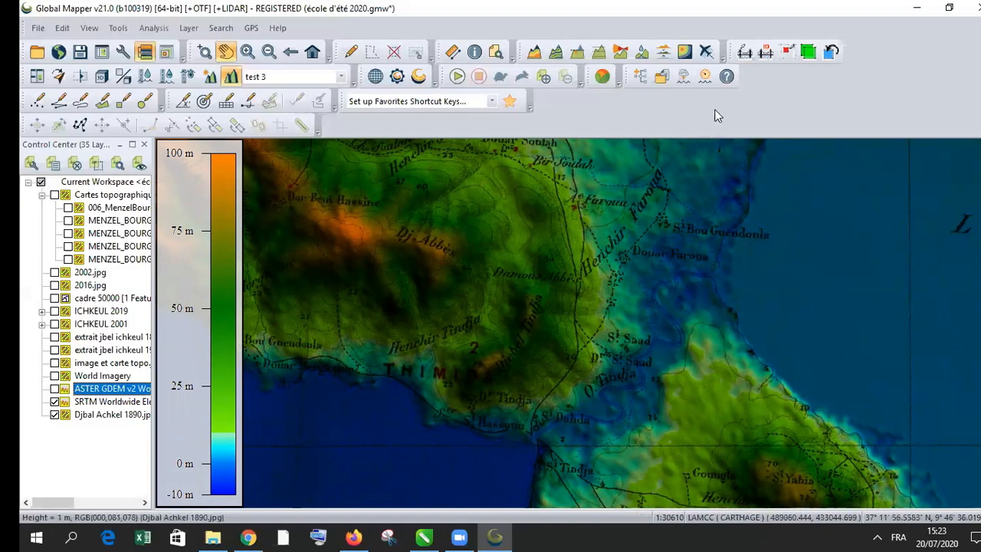
Create a path profile about 4.66 km long running southwest across the Tindja channel, and widen the profile window
{"action": "left_click", "coordinate": [597, 52]}
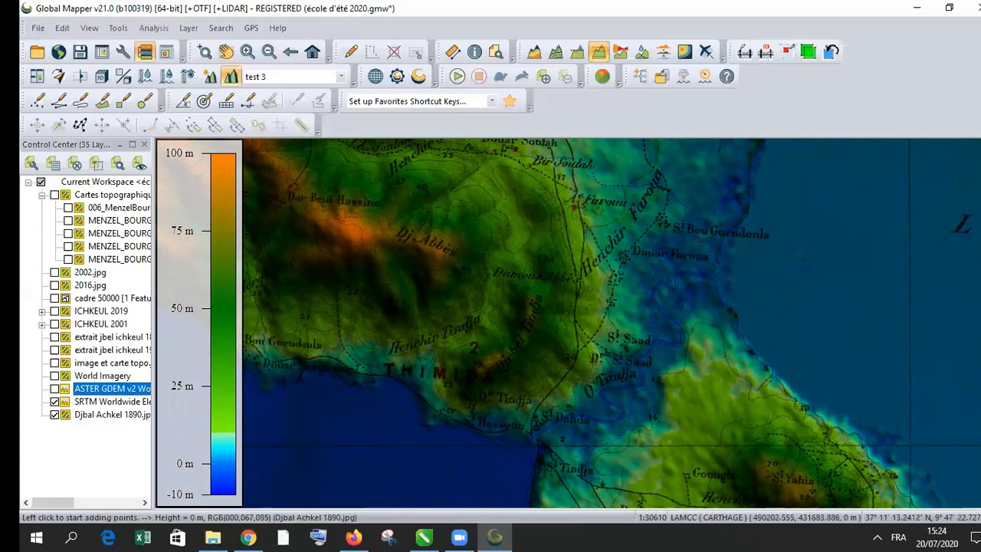
{"action": "left_click", "coordinate": [800, 255]}
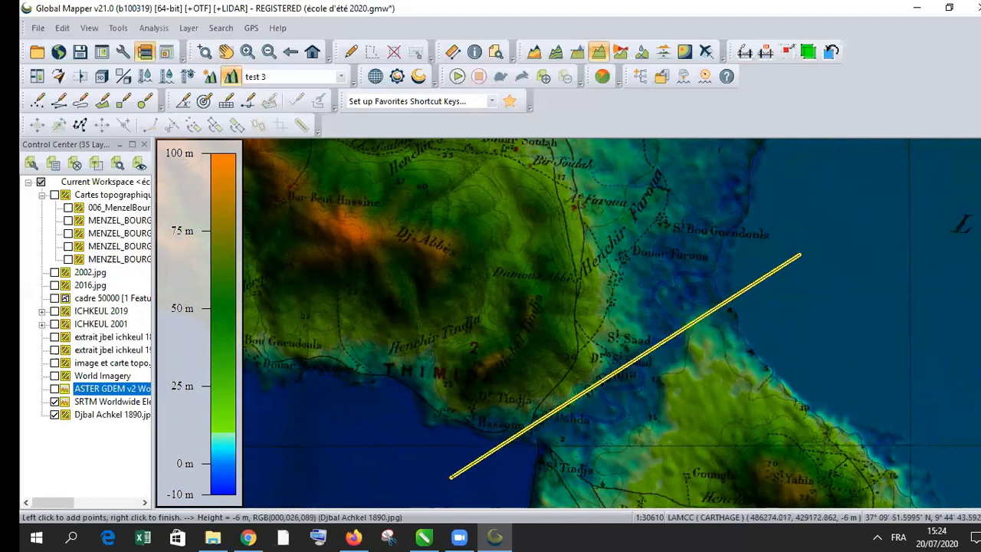
{"action": "right_click", "coordinate": [451, 477]}
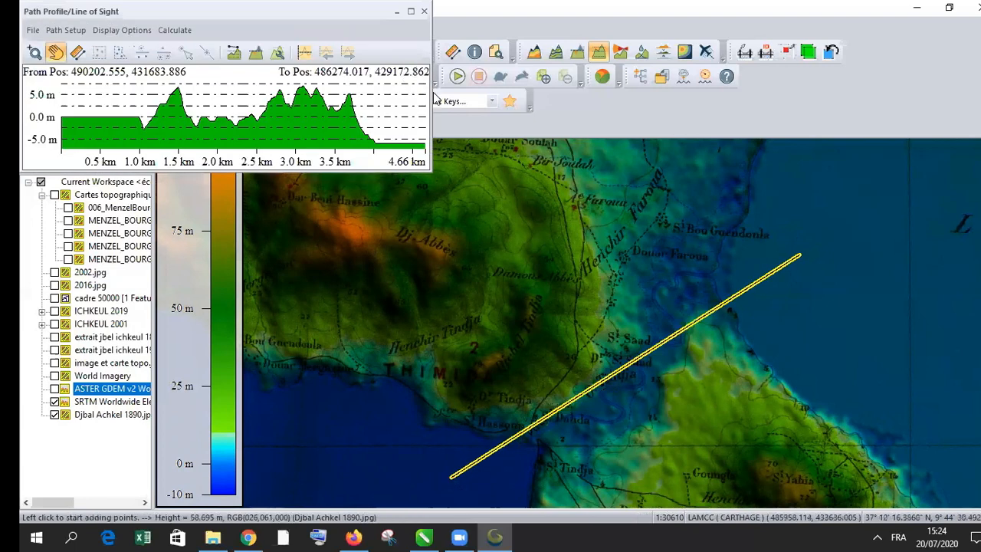
{"action": "left_click_drag", "start_coordinate": [431, 93], "coordinate": [720, 94]}
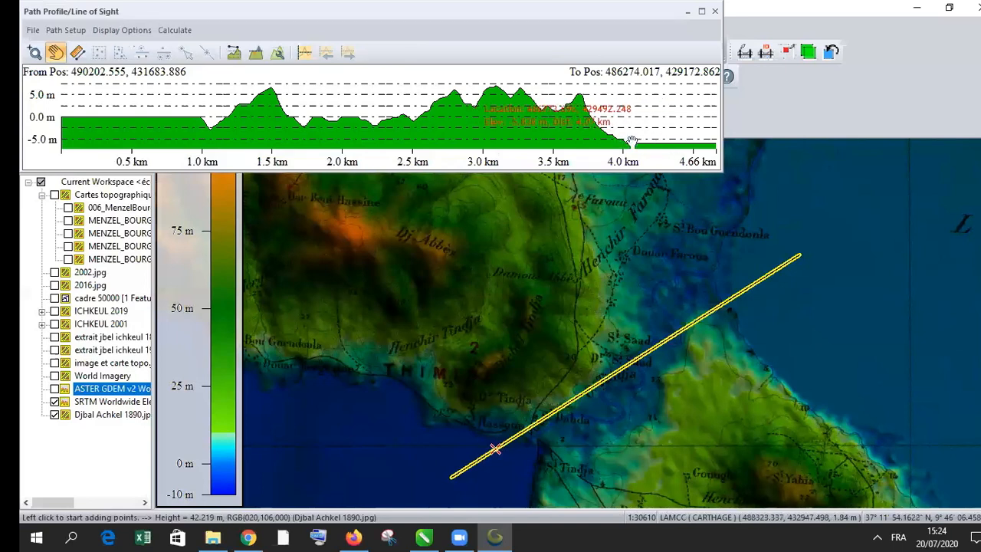
Switch the displayed elevation layer from SRTM to ASTER GDEM v2 to compare the terrain profile along the same path
{"action": "left_click", "coordinate": [55, 390]}
{"action": "left_click", "coordinate": [55, 402]}
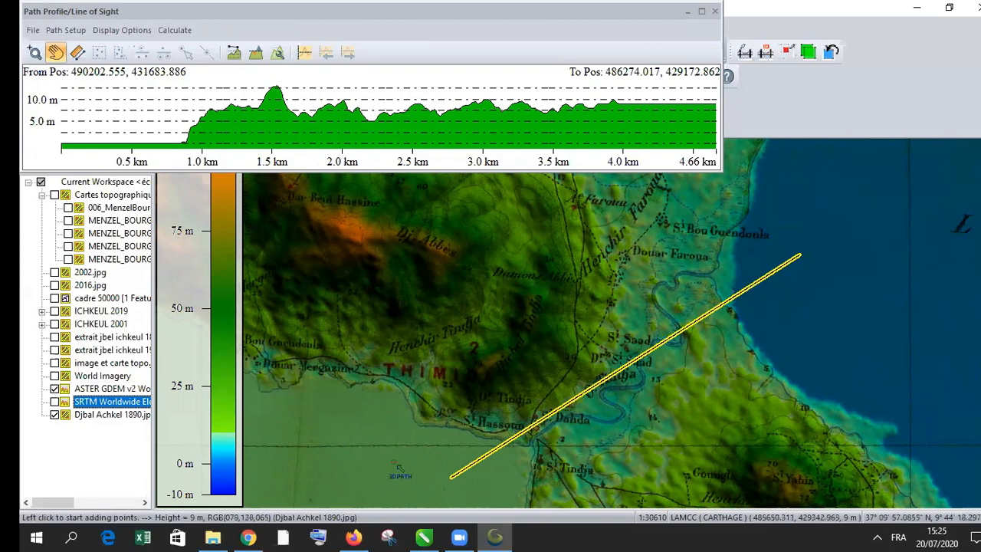
{"action": "left_click", "coordinate": [52, 389]}
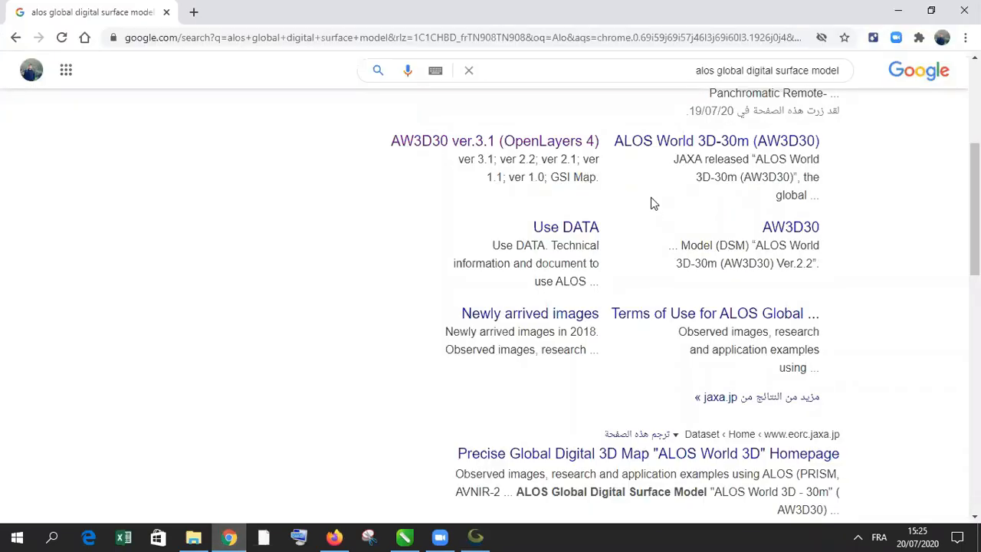
Open the JAXA ALOS World 3D - 30m (AW3D30) page from the Google results and go to its user registration form
{"action": "scroll", "coordinate": [651, 204], "scroll_direction": "up", "scroll_amount": 2}
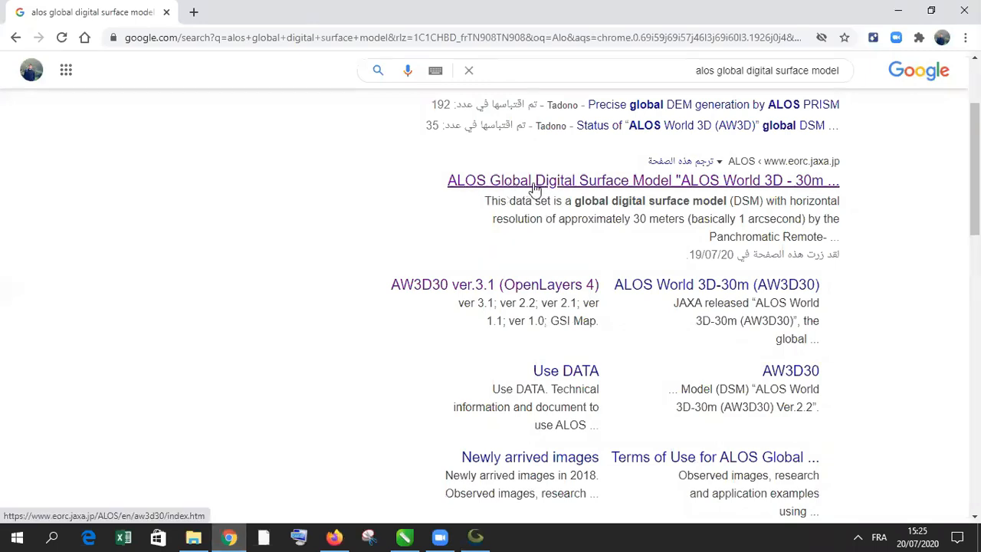
{"action": "left_click", "coordinate": [602, 185]}
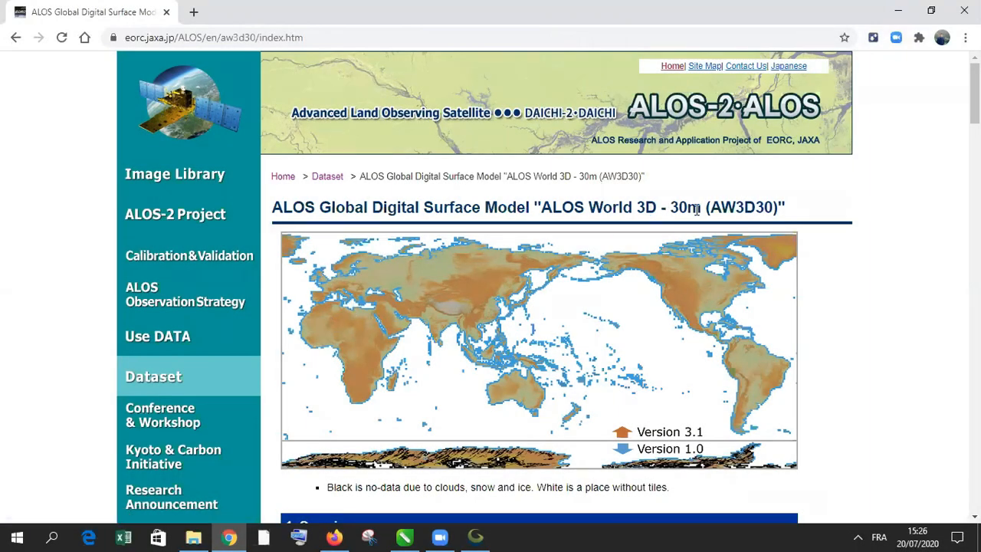
{"action": "left_click_drag", "start_coordinate": [669, 205], "coordinate": [700, 205]}
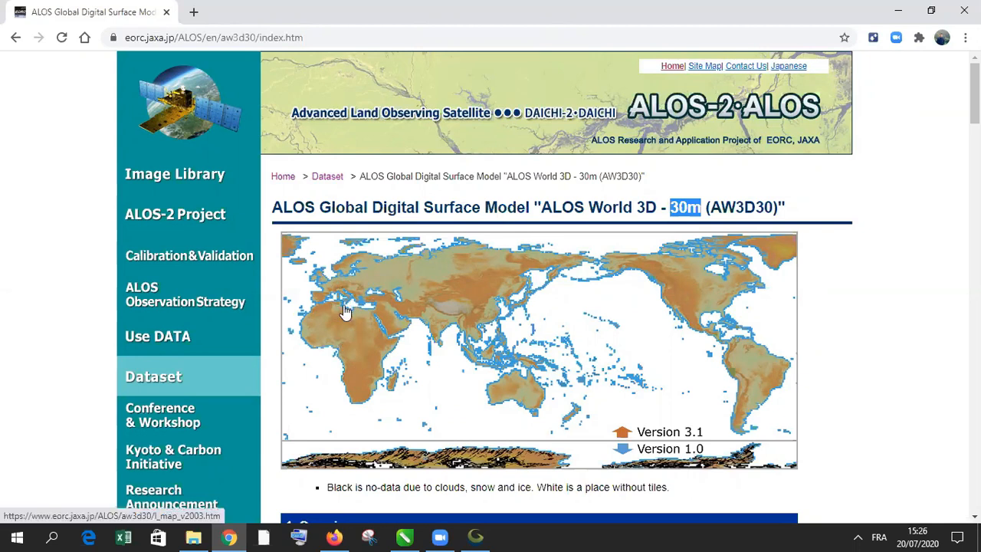
{"action": "scroll", "coordinate": [390, 326], "scroll_direction": "down", "scroll_amount": 5}
{"action": "scroll", "coordinate": [389, 325], "scroll_direction": "down", "scroll_amount": 12}
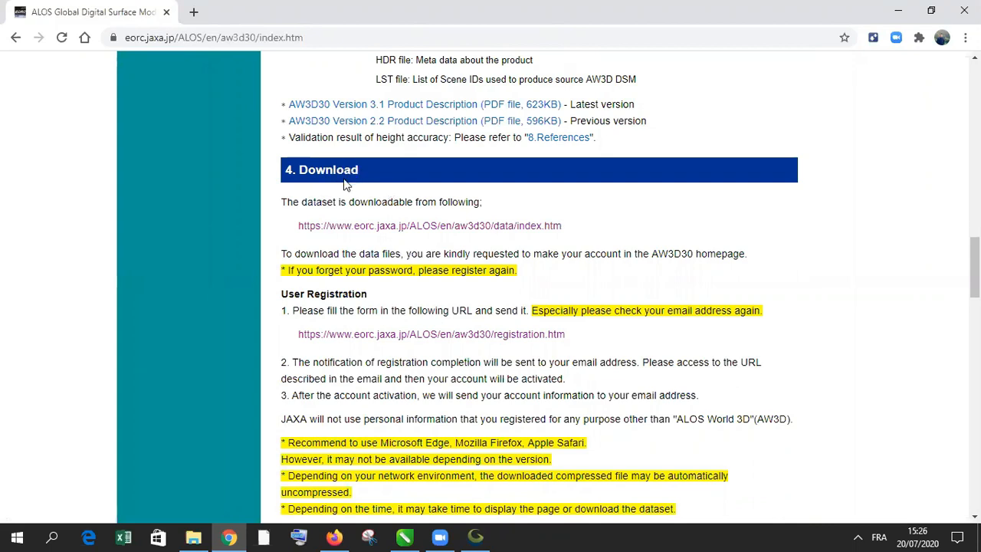
{"action": "left_click", "coordinate": [347, 338]}
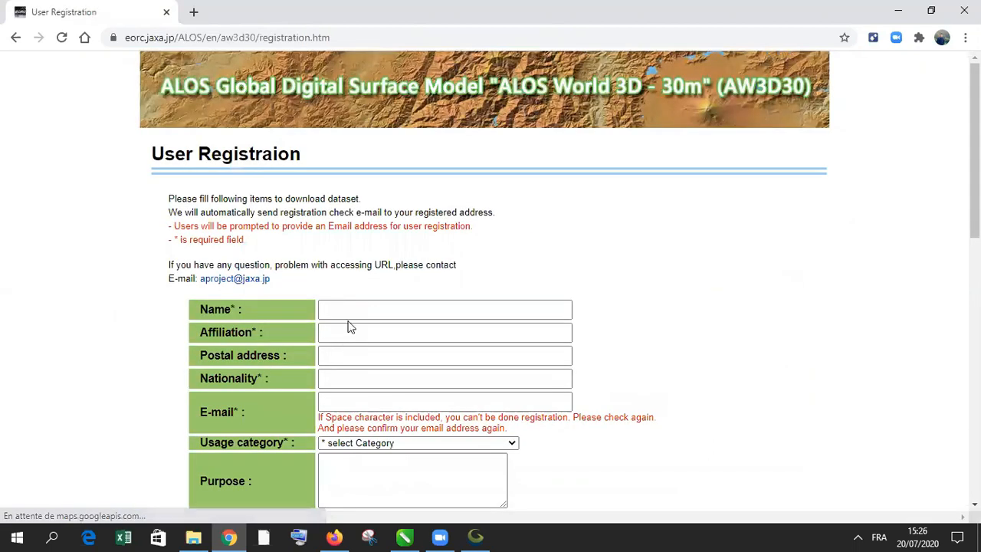
Fill in the registrant's name, affiliation "9 avril", nationality "tunisia" and e-mail address in the registration form
{"action": "left_click", "coordinate": [349, 311]}
{"action": "left_click", "coordinate": [351, 341]}
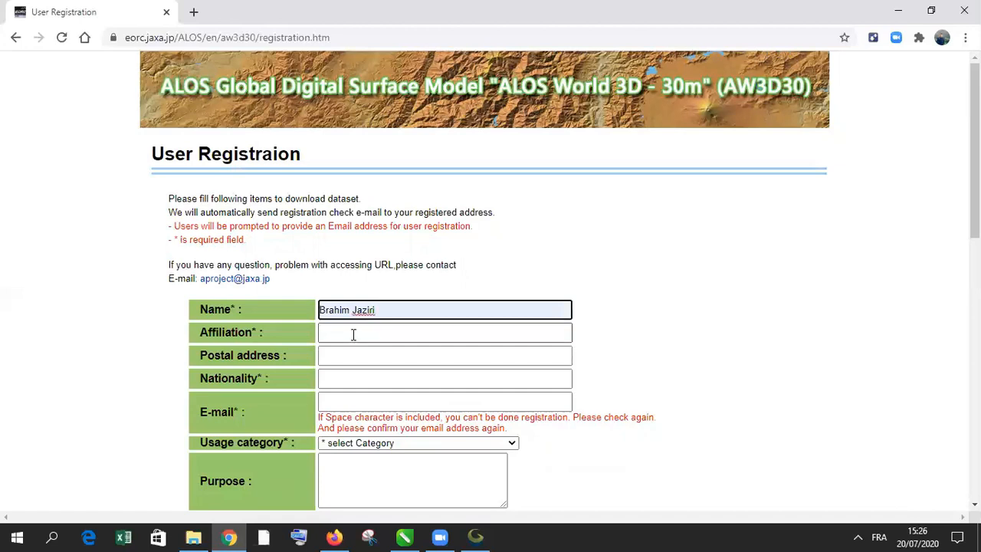
{"action": "left_click", "coordinate": [353, 334]}
{"action": "left_click", "coordinate": [346, 361]}
{"action": "scroll", "coordinate": [341, 212], "scroll_direction": "down", "scroll_amount": 2}
{"action": "left_click", "coordinate": [340, 211]}
{"action": "left_click", "coordinate": [334, 232]}
{"action": "left_click", "coordinate": [340, 264]}
{"action": "left_click", "coordinate": [340, 257]}
{"action": "left_click", "coordinate": [344, 290]}
{"action": "scroll", "coordinate": [333, 313], "scroll_direction": "down", "scroll_amount": 2}
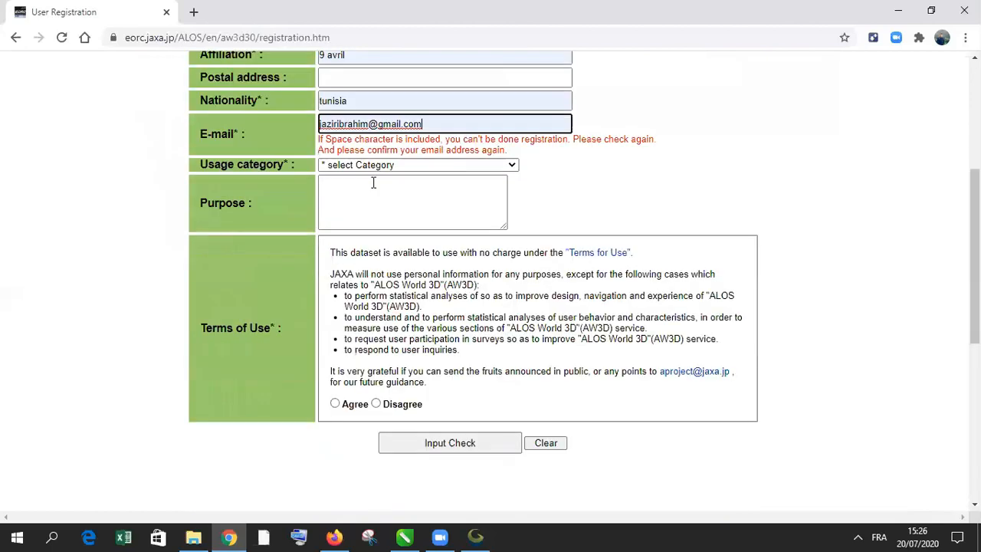
Set the usage category to Education, agree to the terms of use, and submit the checked registration to request the confirmation mail
{"action": "left_click", "coordinate": [420, 156]}
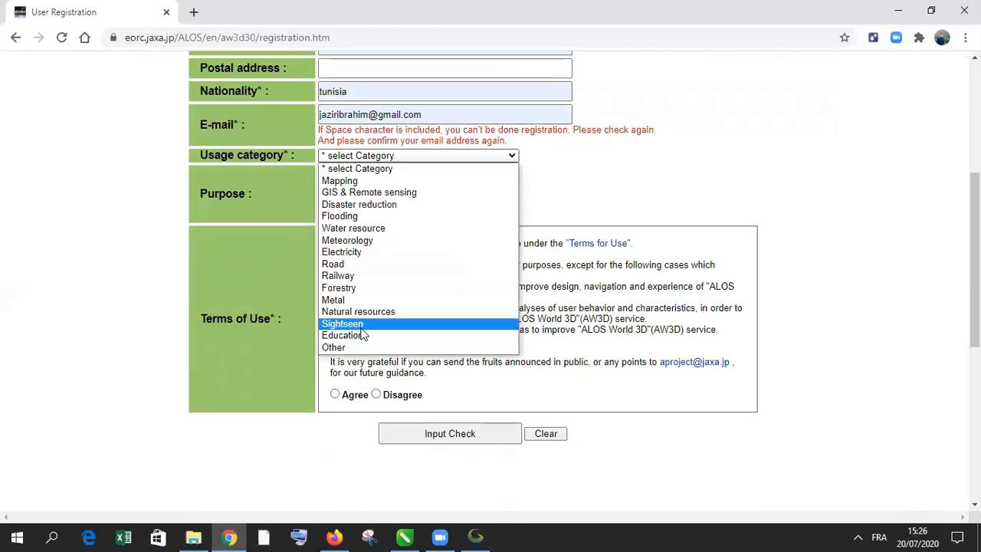
{"action": "left_click", "coordinate": [342, 335]}
{"action": "left_click", "coordinate": [335, 394]}
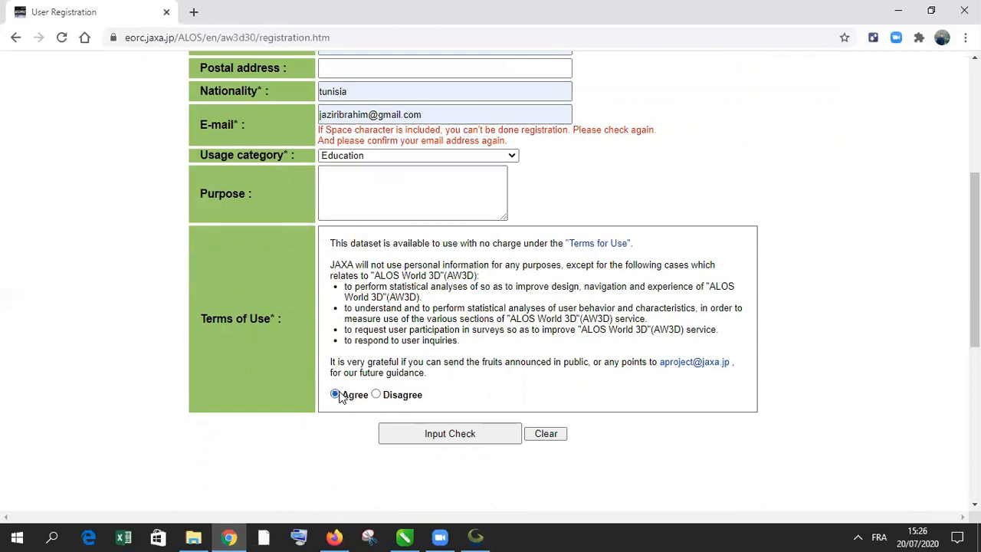
{"action": "left_click", "coordinate": [464, 442]}
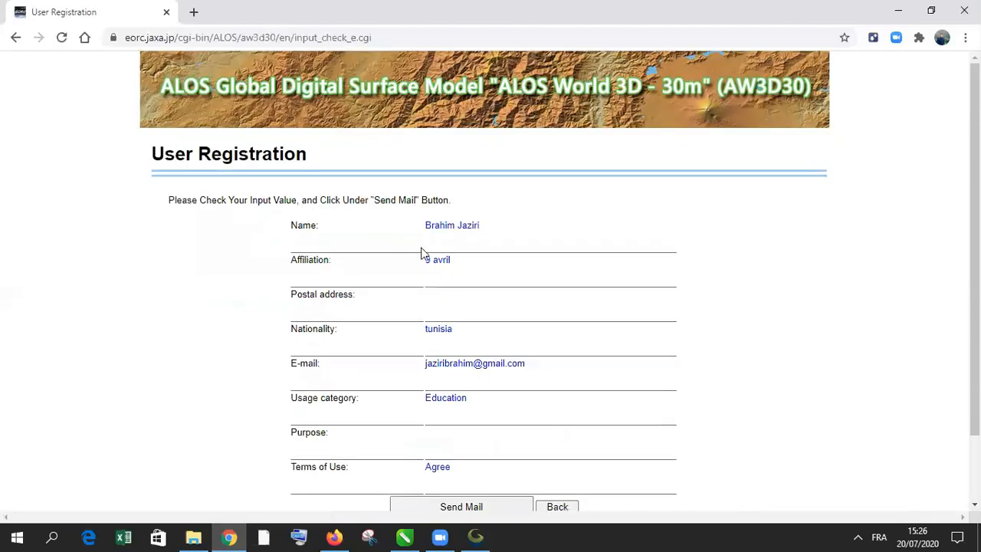
{"action": "scroll", "coordinate": [422, 252], "scroll_direction": "down", "scroll_amount": 1}
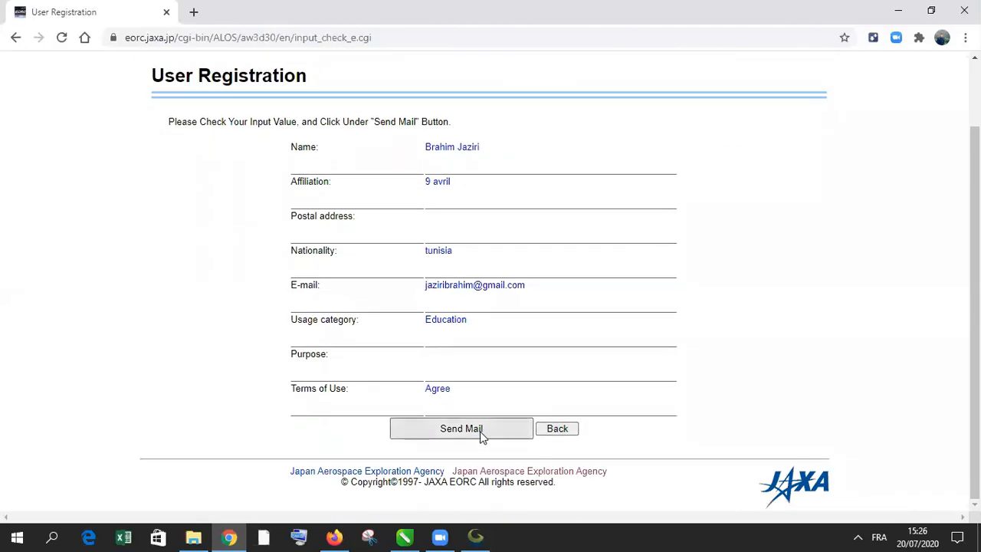
{"action": "left_click", "coordinate": [482, 433]}
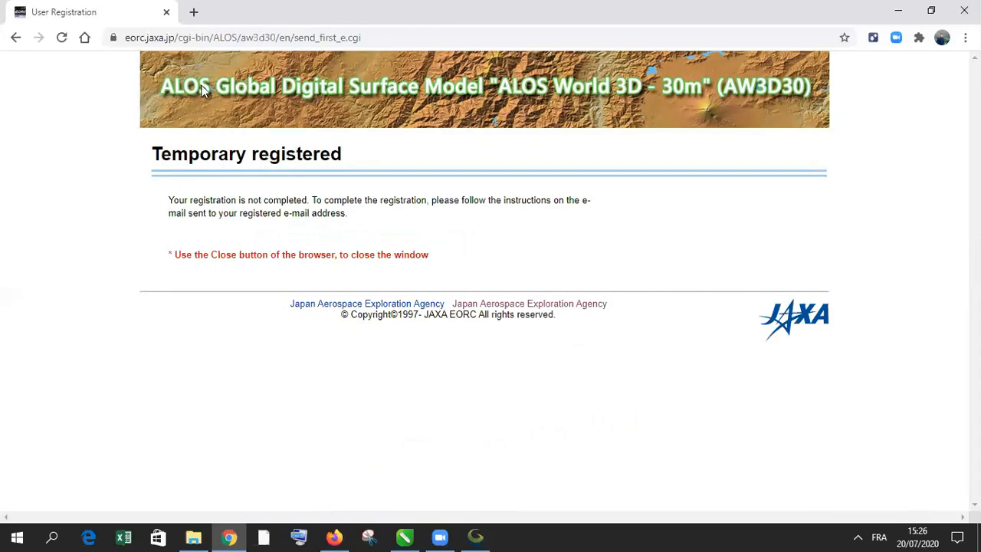
Open Gmail in a new browser tab and follow the confirmation link in the ALOS World 3D - 30m pre-registration e-mail
{"action": "key", "text": "ctrl+t"}
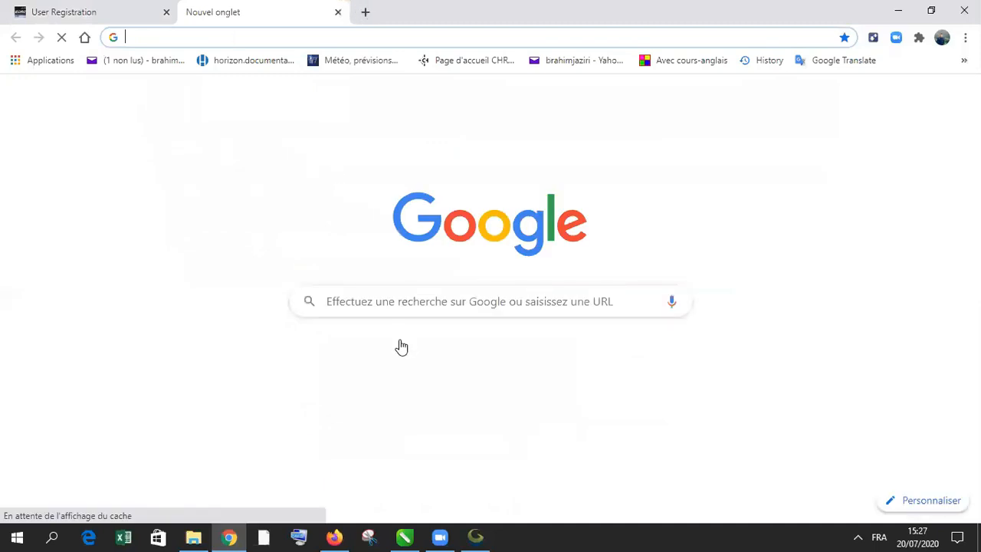
{"action": "left_click", "coordinate": [402, 369]}
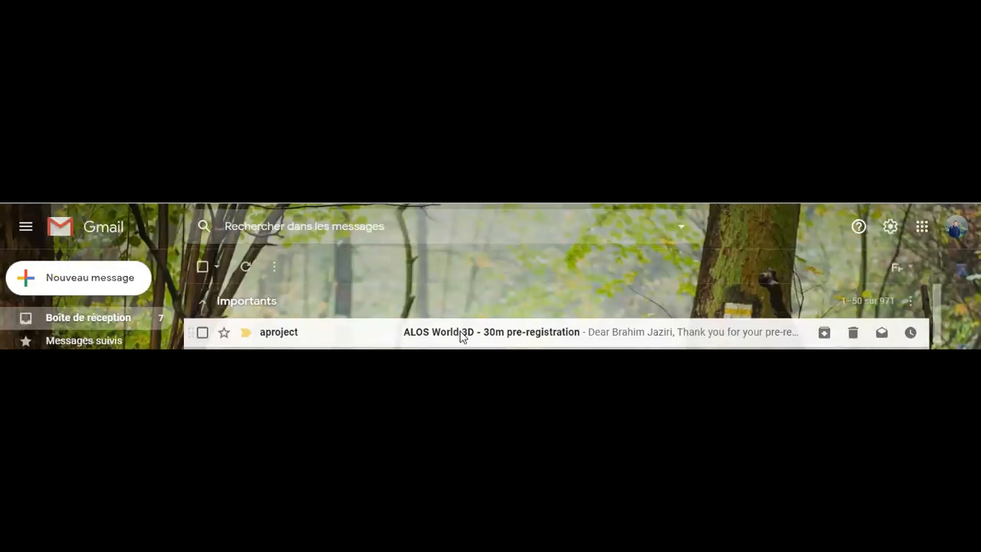
{"action": "left_click", "coordinate": [462, 337]}
{"action": "scroll", "coordinate": [335, 307], "scroll_direction": "down", "scroll_amount": 5}
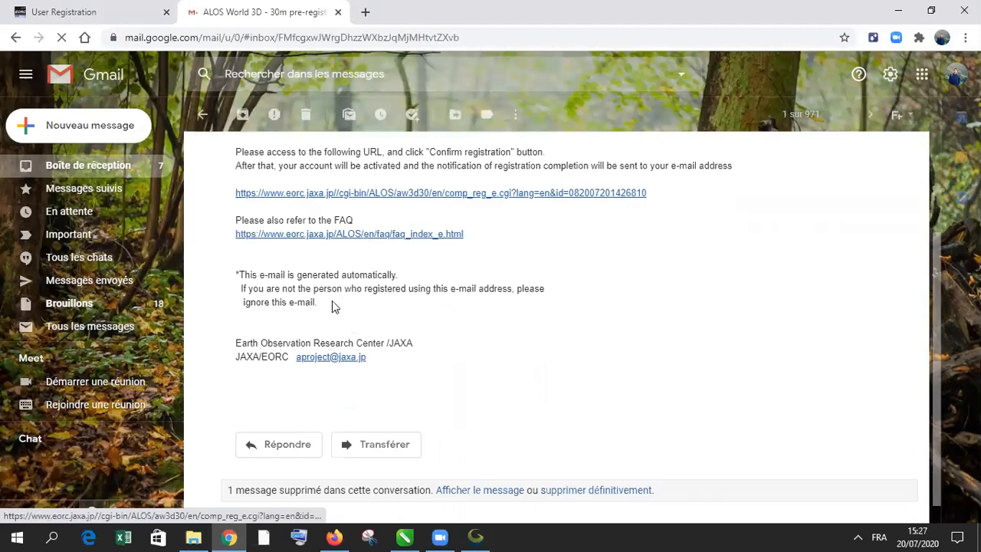
{"action": "left_click", "coordinate": [332, 194]}
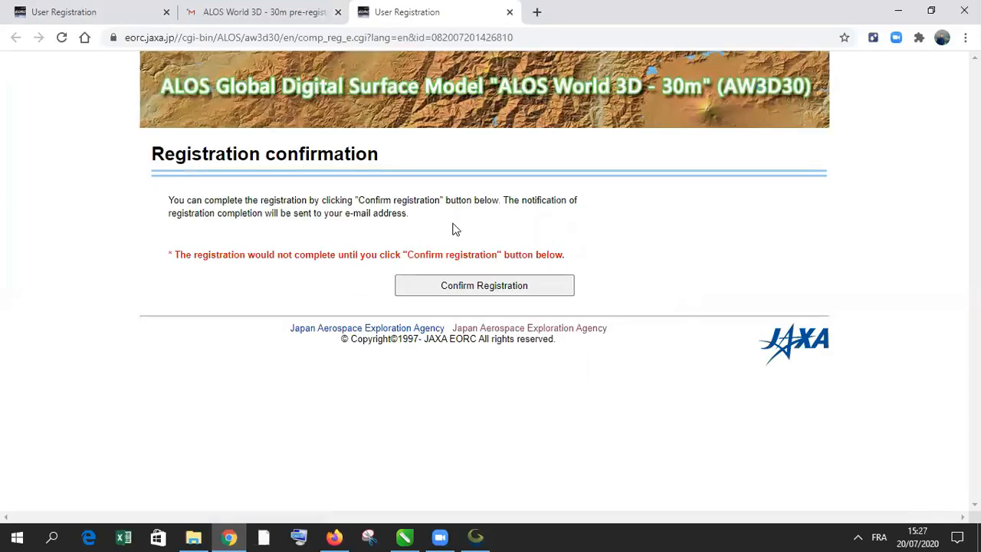
Confirm the registration on the JAXA page and open the new ALOS World 3D - 30m registration e-mail in Gmail
{"action": "left_click", "coordinate": [460, 288]}
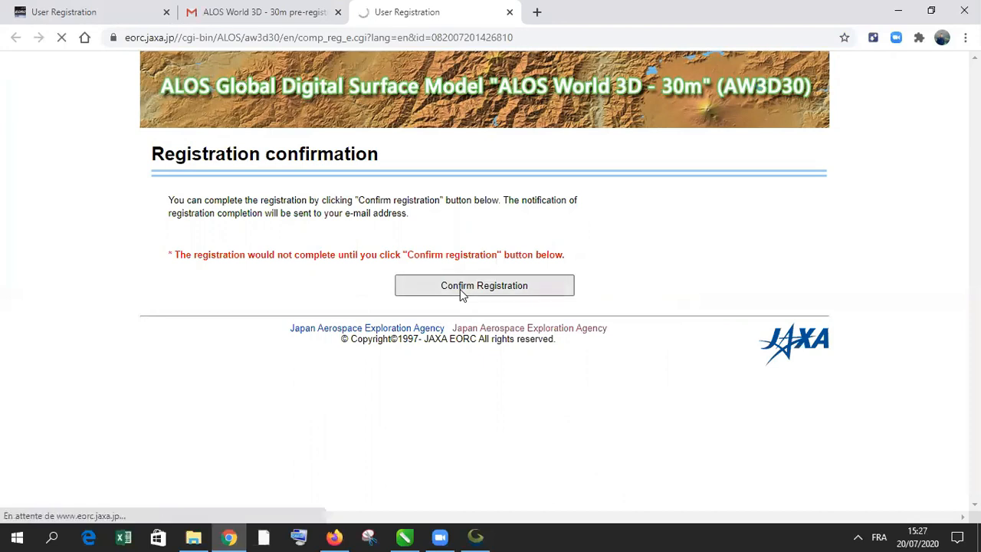
{"action": "left_click", "coordinate": [261, 12]}
{"action": "left_click", "coordinate": [62, 37]}
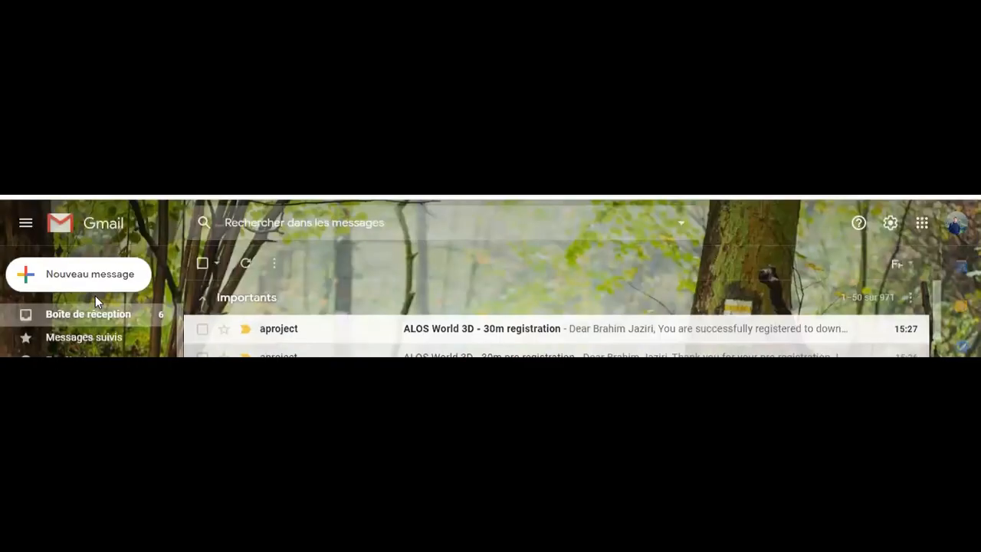
{"action": "left_click", "coordinate": [478, 336]}
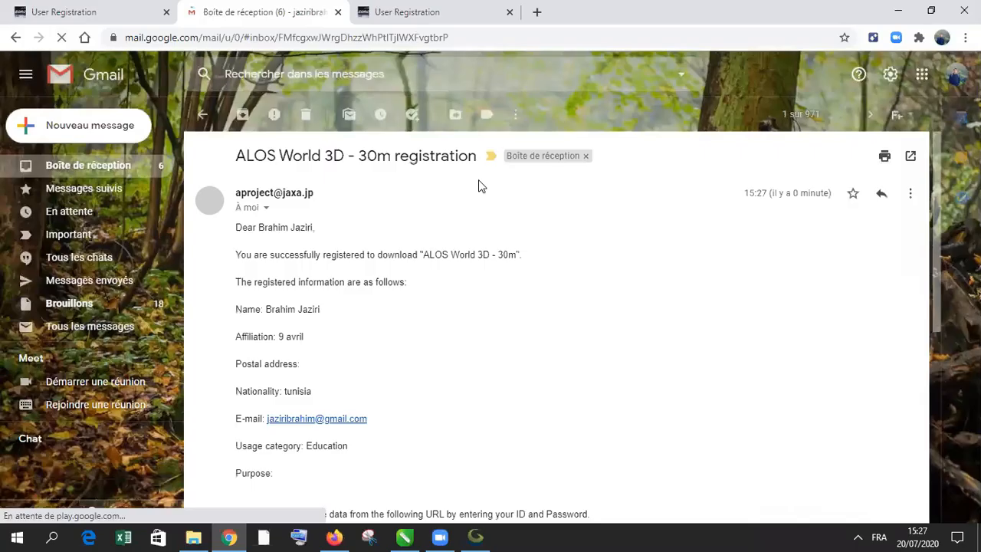
Open the AW3D30 DSM data map from the data access link in the registration e-mail
{"action": "scroll", "coordinate": [374, 329], "scroll_direction": "down", "scroll_amount": 4}
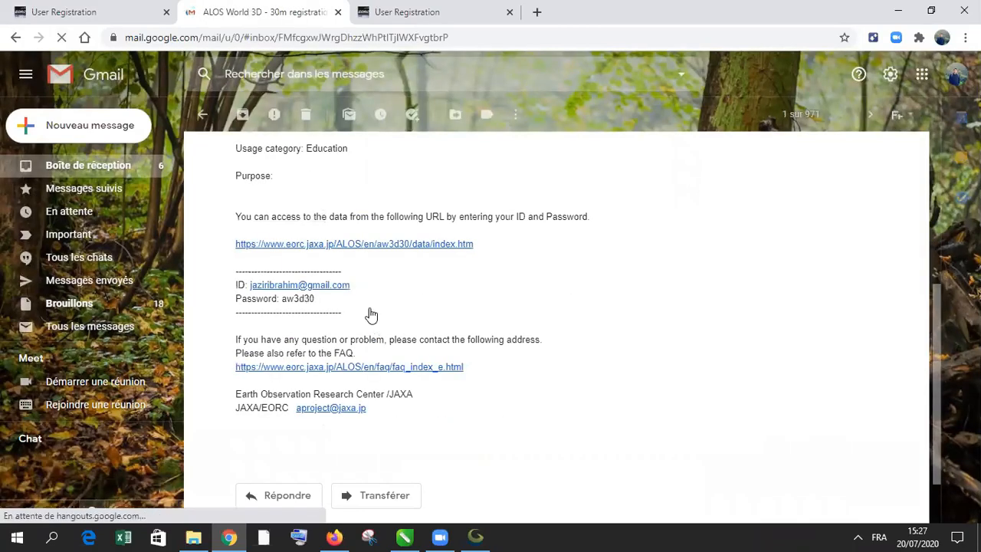
{"action": "scroll", "coordinate": [370, 315], "scroll_direction": "down", "scroll_amount": 1}
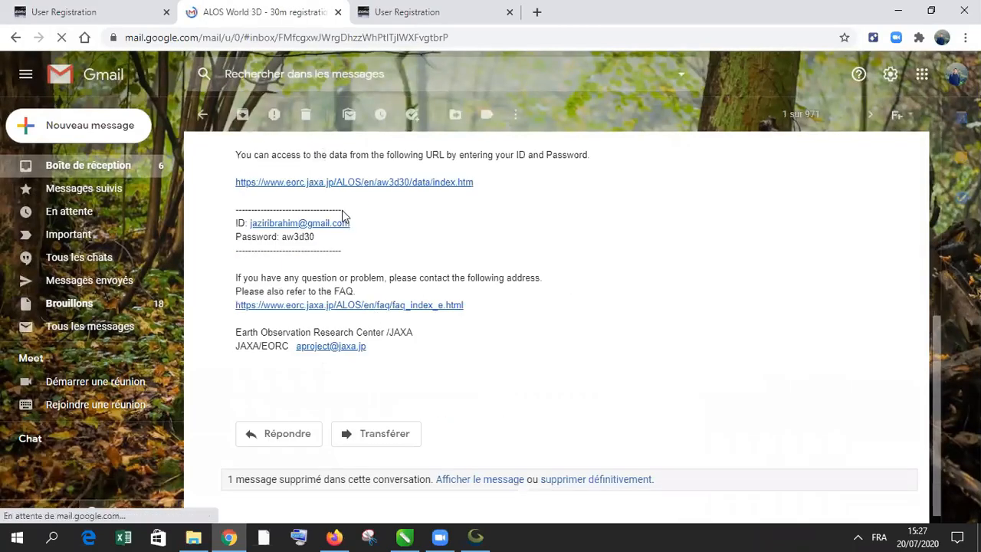
{"action": "left_click", "coordinate": [341, 186]}
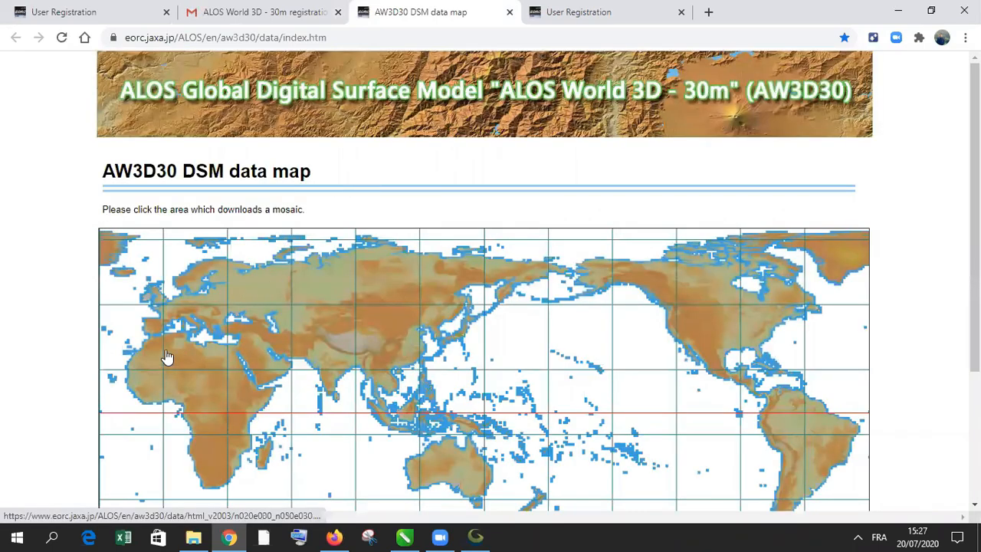
Open the N020E000_N050E030 area on the data map and its 5 by 5 degree block N035E005_N040E010 covering northern Tunisia
{"action": "scroll", "coordinate": [699, 263], "scroll_direction": "down", "scroll_amount": 1}
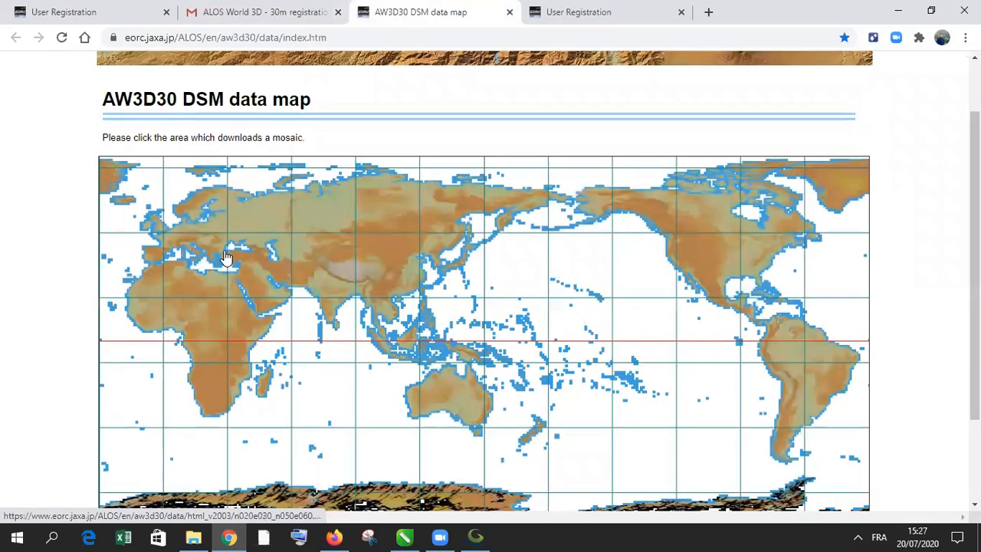
{"action": "left_click", "coordinate": [174, 272]}
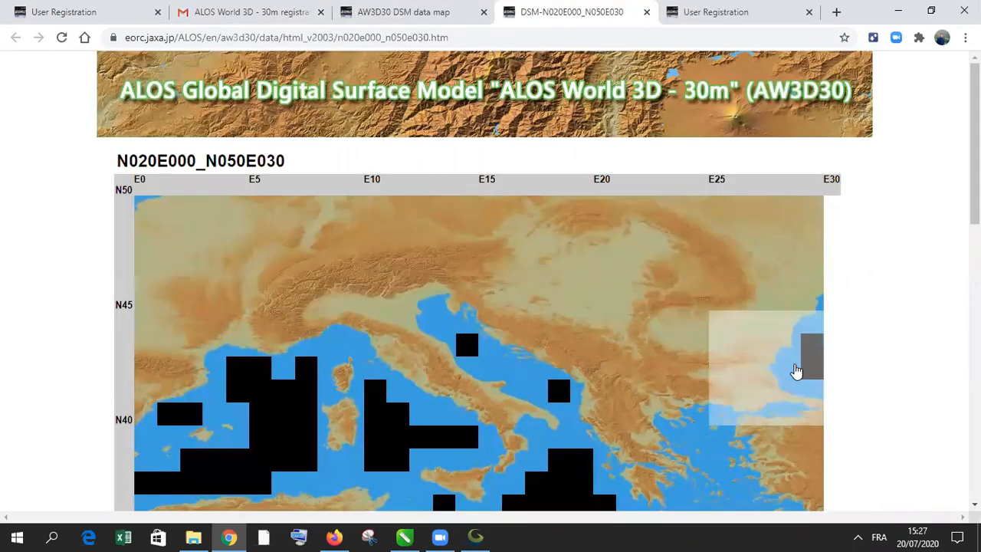
{"action": "scroll", "coordinate": [469, 326], "scroll_direction": "down", "scroll_amount": 5}
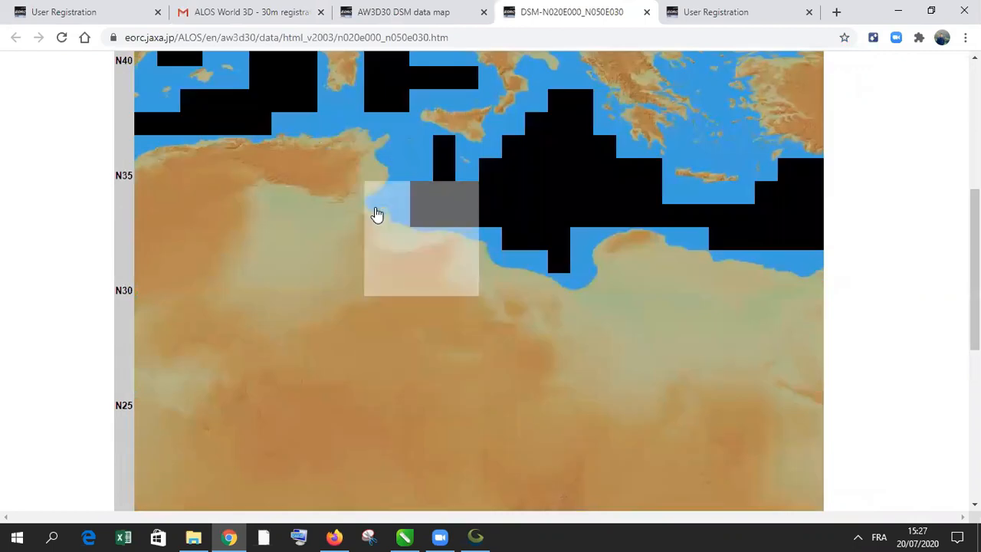
{"action": "left_click", "coordinate": [348, 151]}
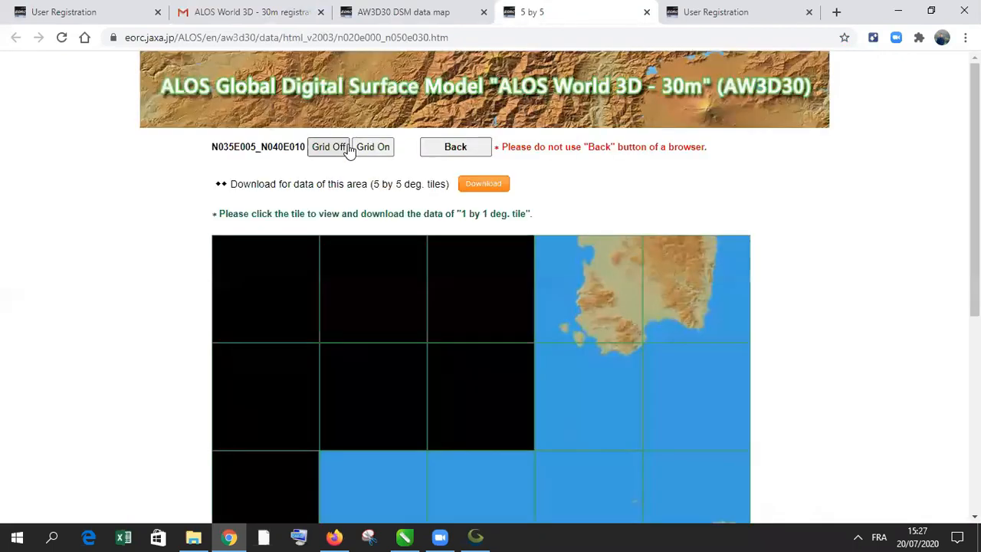
Open the 1 by 1 degree tile N037E009 on Tunisia's north coast and download its data
{"action": "scroll", "coordinate": [551, 313], "scroll_direction": "down", "scroll_amount": 5}
{"action": "scroll", "coordinate": [547, 307], "scroll_direction": "up", "scroll_amount": 5}
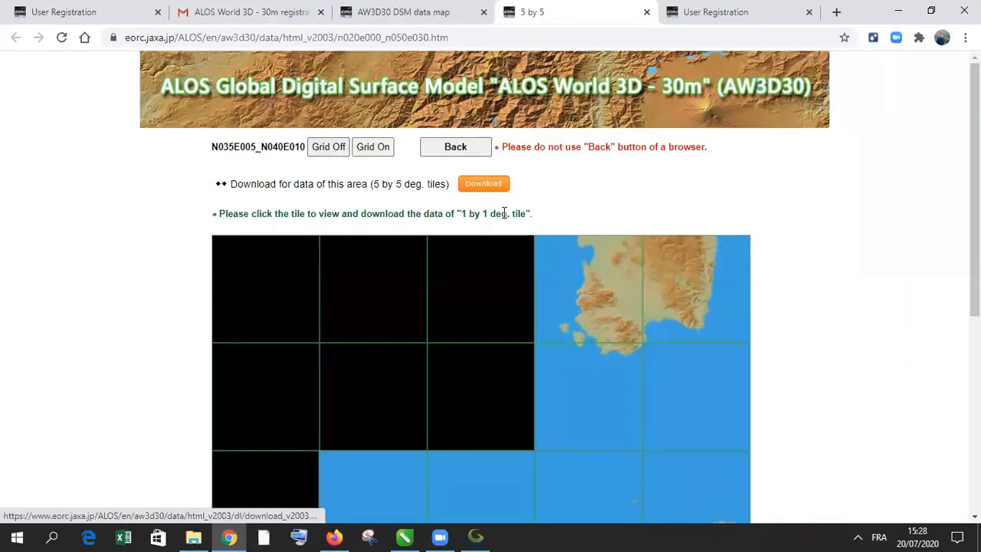
{"action": "scroll", "coordinate": [496, 269], "scroll_direction": "down", "scroll_amount": 2}
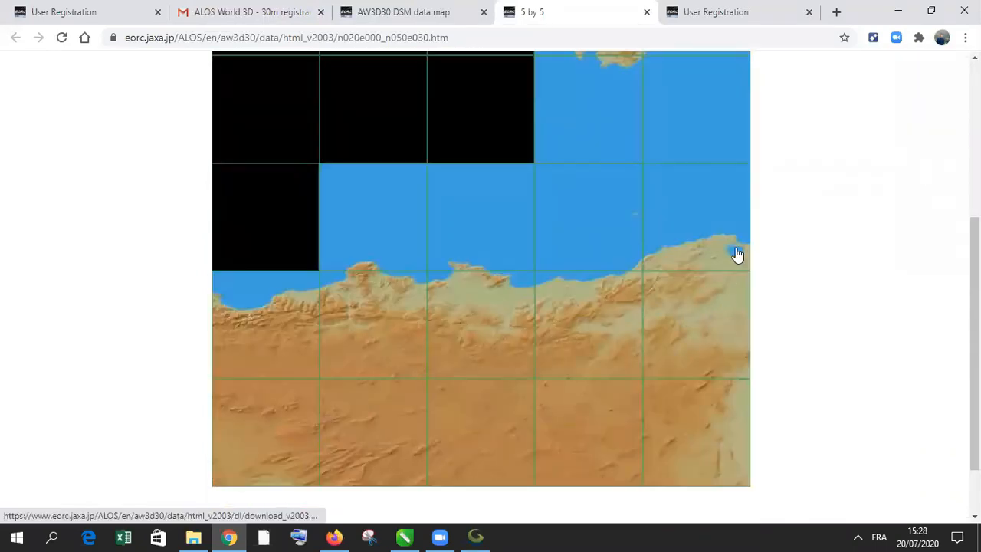
{"action": "left_click", "coordinate": [738, 250]}
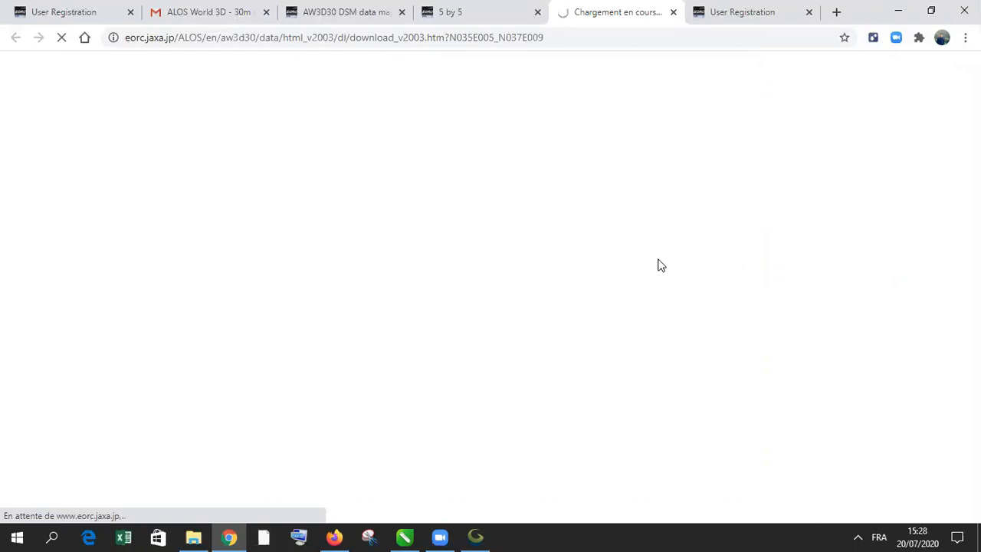
{"action": "scroll", "coordinate": [628, 279], "scroll_direction": "down", "scroll_amount": 3}
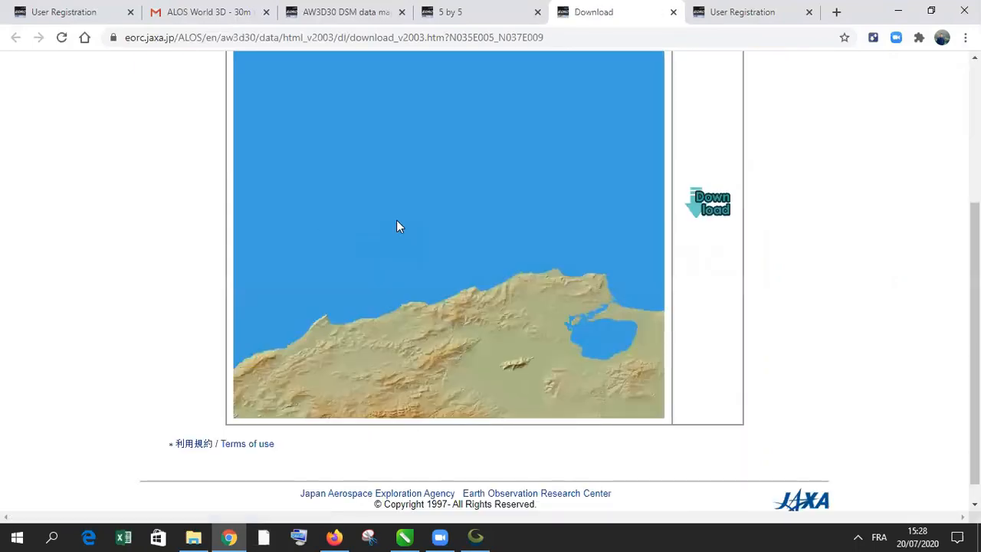
{"action": "left_click", "coordinate": [718, 215]}
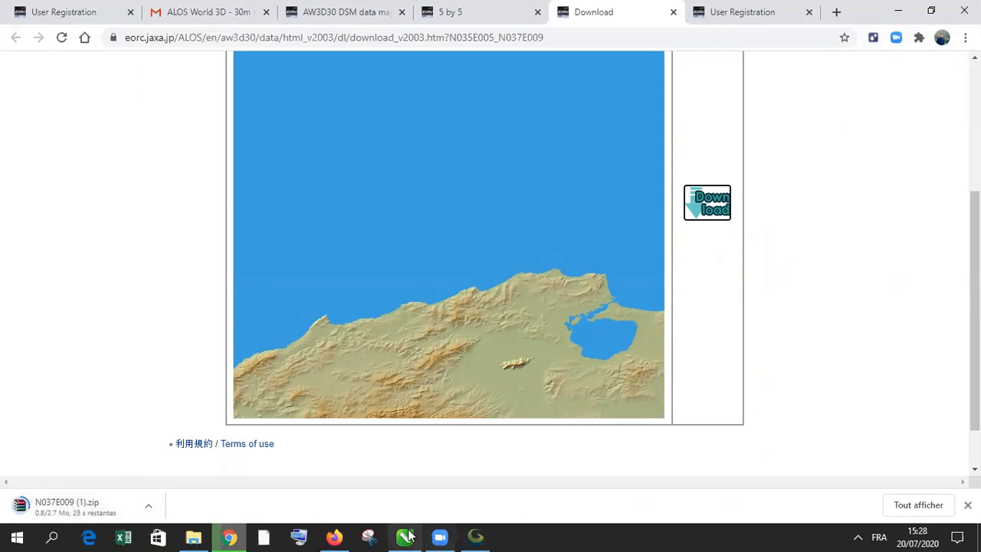
Switch to Global Mapper, dismiss its file opening dialog, and load the N037E009 (1) archive from the MNT ALOS folder into the workspace
{"action": "left_click", "coordinate": [475, 536]}
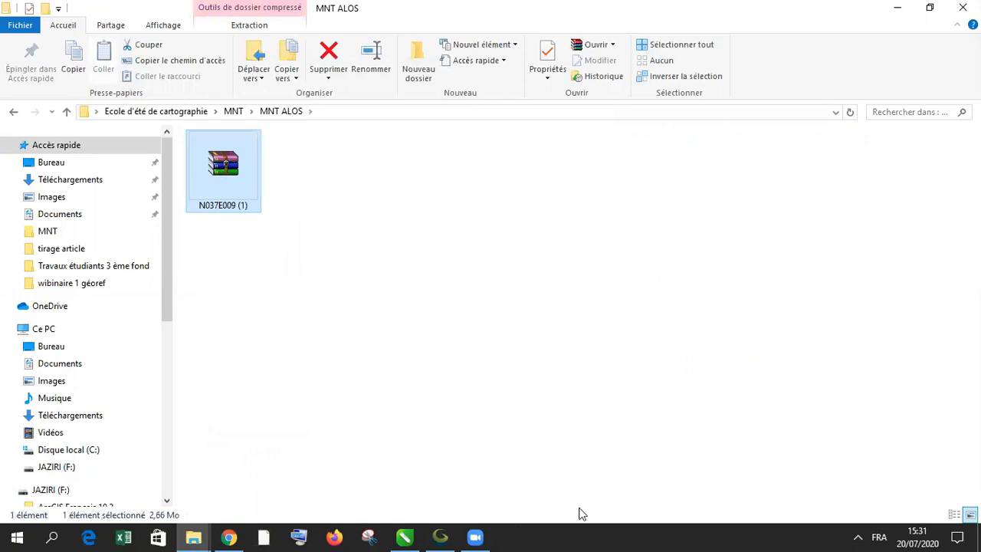
{"action": "left_click", "coordinate": [440, 536]}
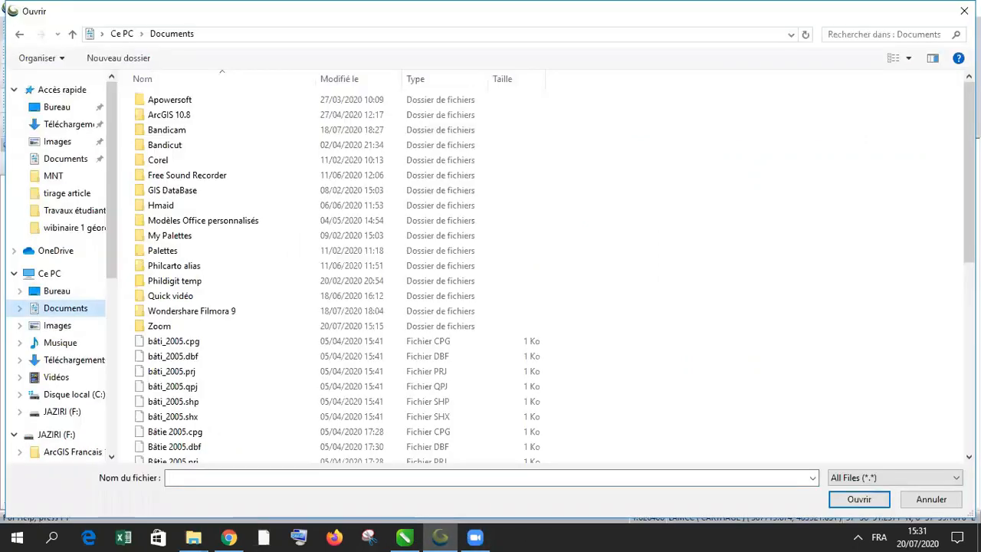
{"action": "left_click", "coordinate": [965, 11]}
{"action": "left_click", "coordinate": [935, 15]}
{"action": "left_click_drag", "start_coordinate": [214, 159], "coordinate": [583, 325]}
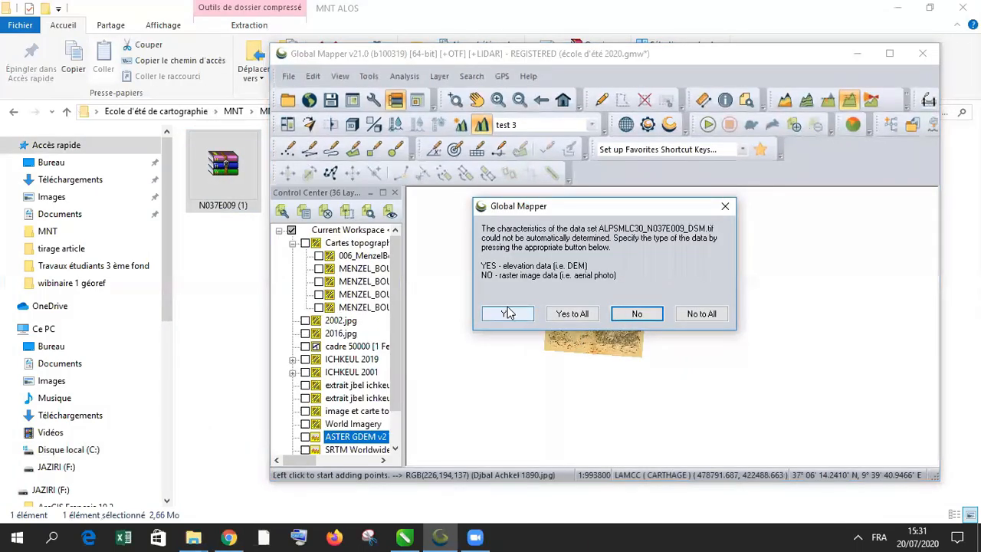
Import ALPSMLC30_N037E009_DSM.tif as elevation data with Meters as the elevation units, and enlarge the Global Mapper window to full screen
{"action": "left_click", "coordinate": [515, 313]}
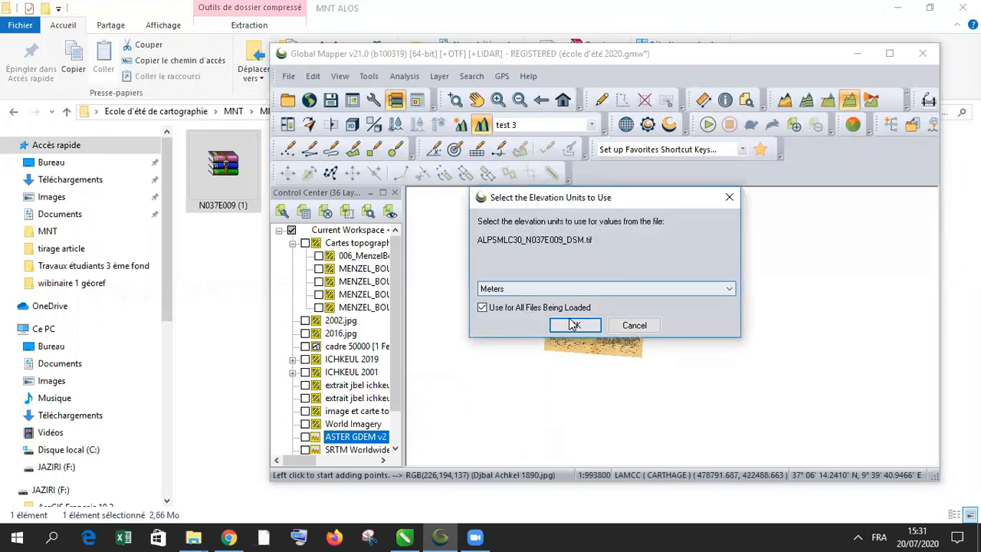
{"action": "left_click", "coordinate": [574, 325]}
{"action": "left_click", "coordinate": [889, 53]}
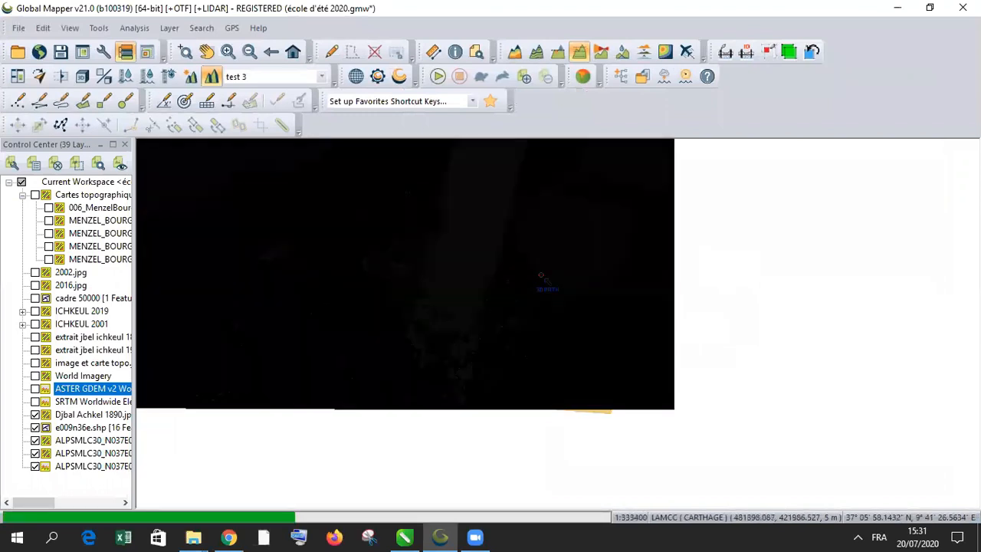
Hide the ALPSMLC30_N037E009_STK.tif and ALPSMLC30_N037E009_MSK.tif layers
{"action": "scroll", "coordinate": [542, 260], "scroll_direction": "up", "scroll_amount": 3}
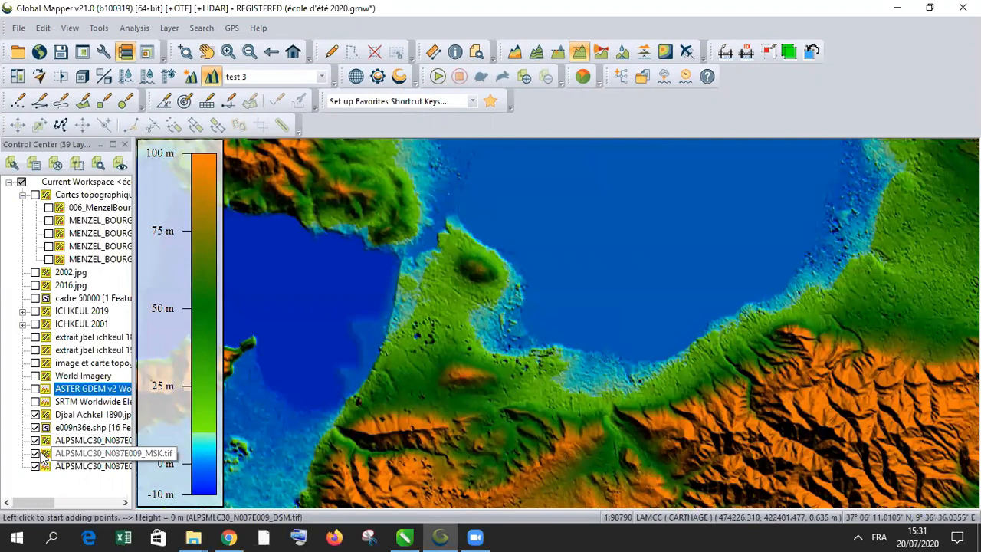
{"action": "left_click", "coordinate": [35, 441]}
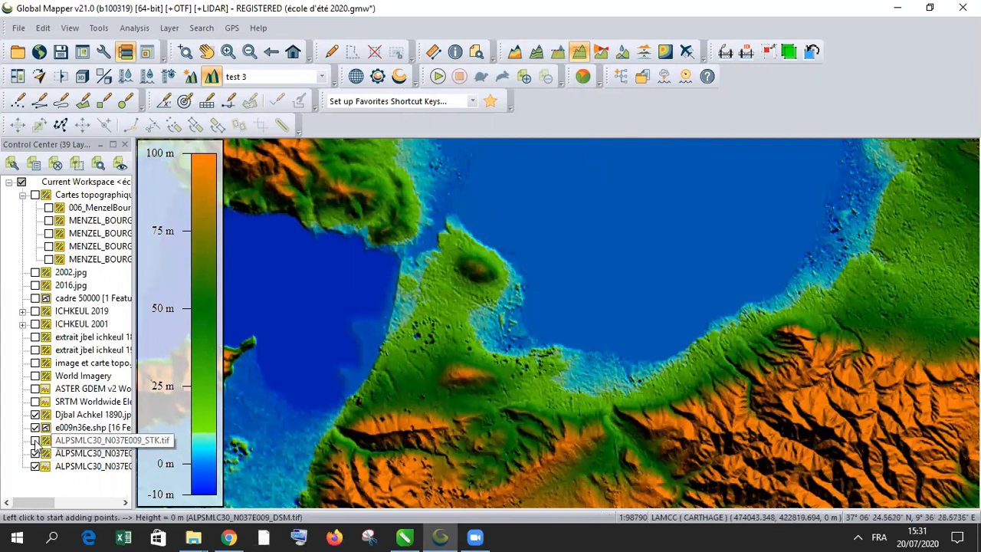
{"action": "left_click", "coordinate": [34, 453]}
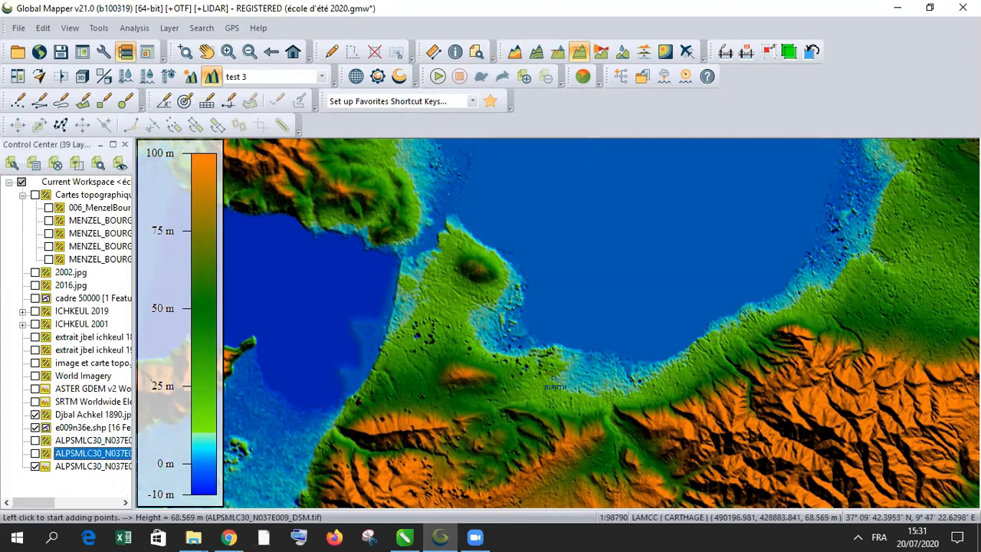
Draw a west-to-east path profile about 17.15 km long across Garaat Achkel lake on the ALOS surface model
{"action": "left_click", "coordinate": [207, 53]}
{"action": "left_click_drag", "start_coordinate": [401, 271], "coordinate": [647, 263]}
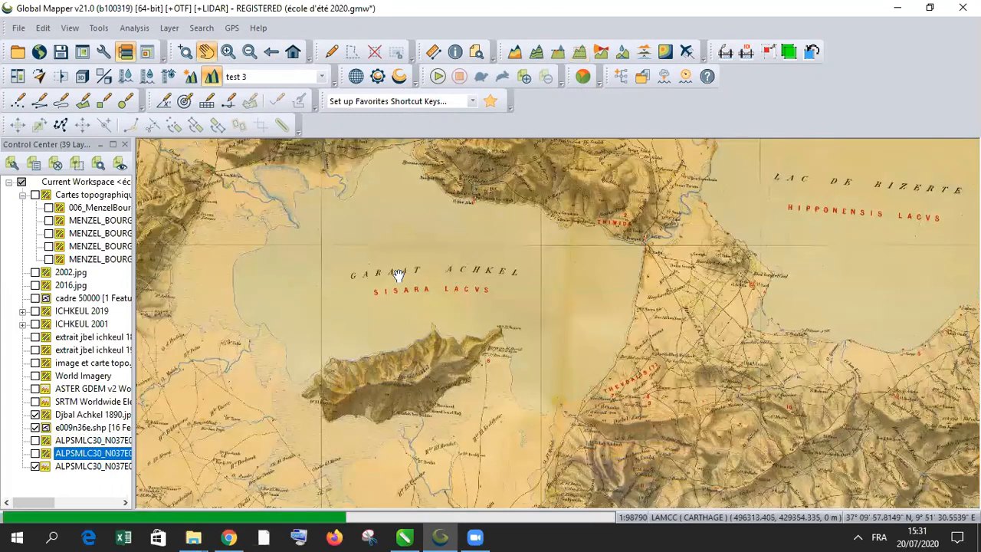
{"action": "left_click_drag", "start_coordinate": [399, 274], "coordinate": [502, 296]}
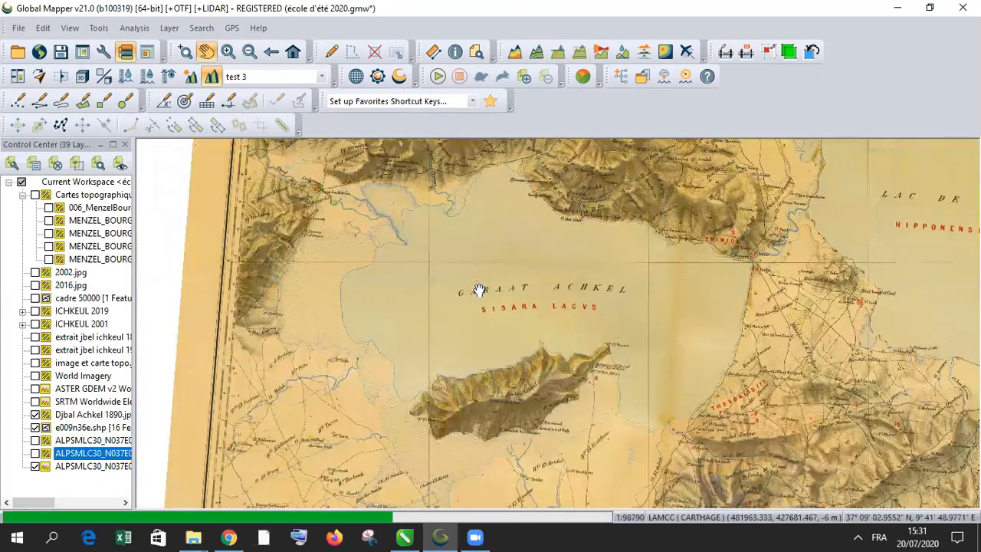
{"action": "scroll", "coordinate": [479, 291], "scroll_direction": "up", "scroll_amount": 2}
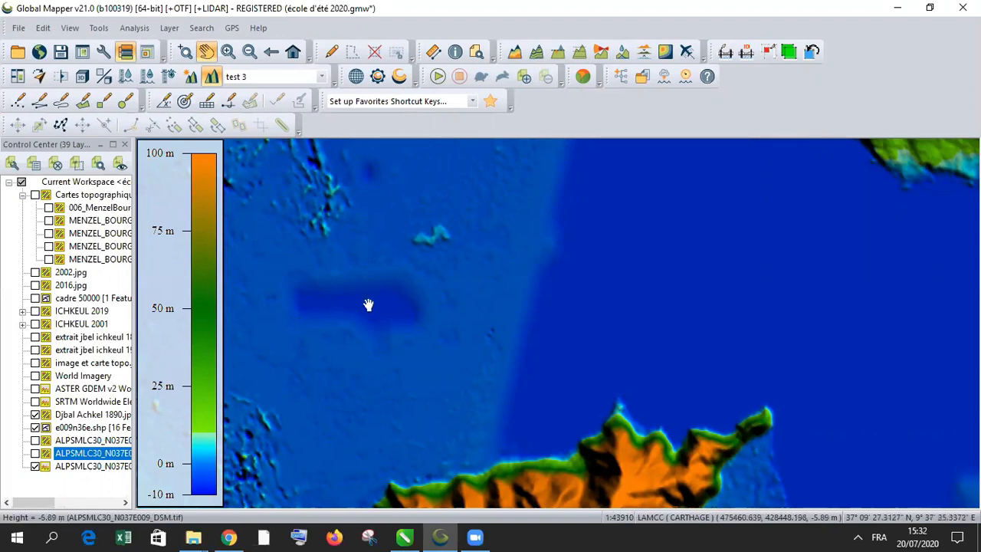
{"action": "scroll", "coordinate": [398, 302], "scroll_direction": "down", "scroll_amount": 2}
{"action": "scroll", "coordinate": [474, 285], "scroll_direction": "down", "scroll_amount": 2}
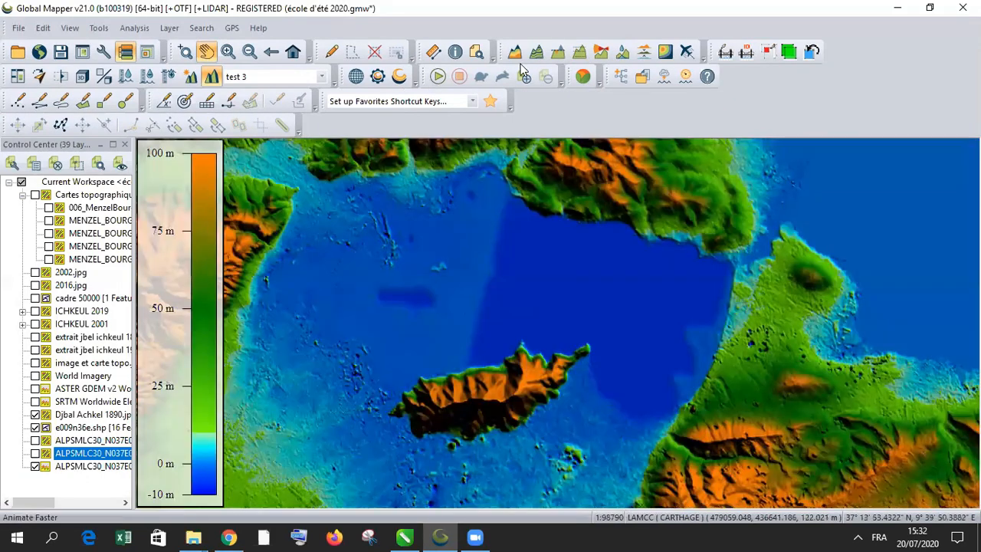
{"action": "left_click", "coordinate": [580, 54]}
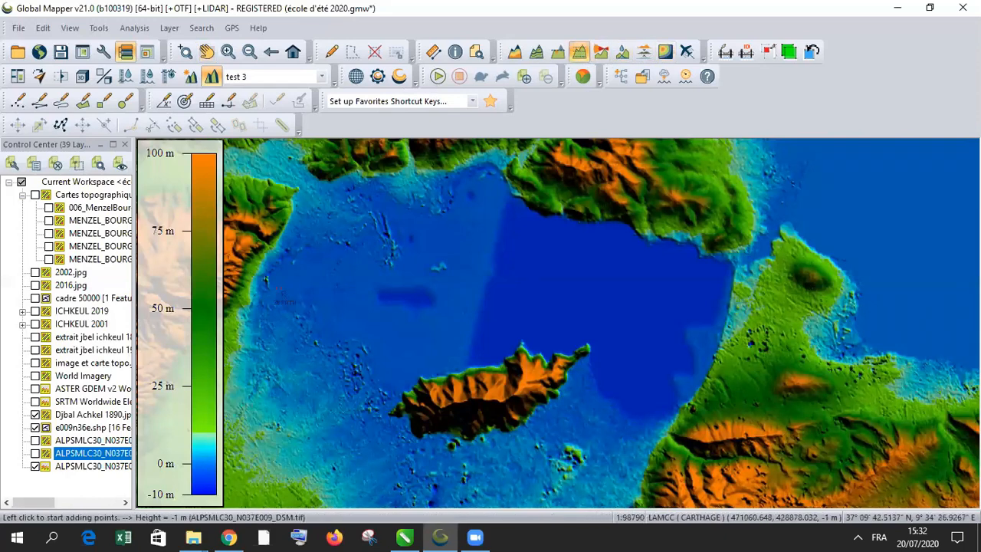
{"action": "left_click", "coordinate": [256, 271]}
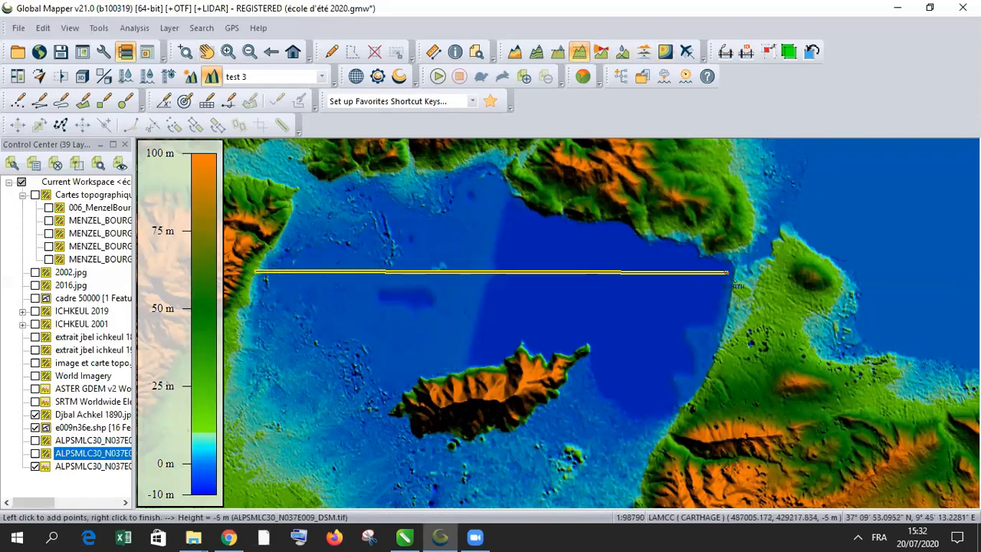
{"action": "right_click", "coordinate": [727, 273]}
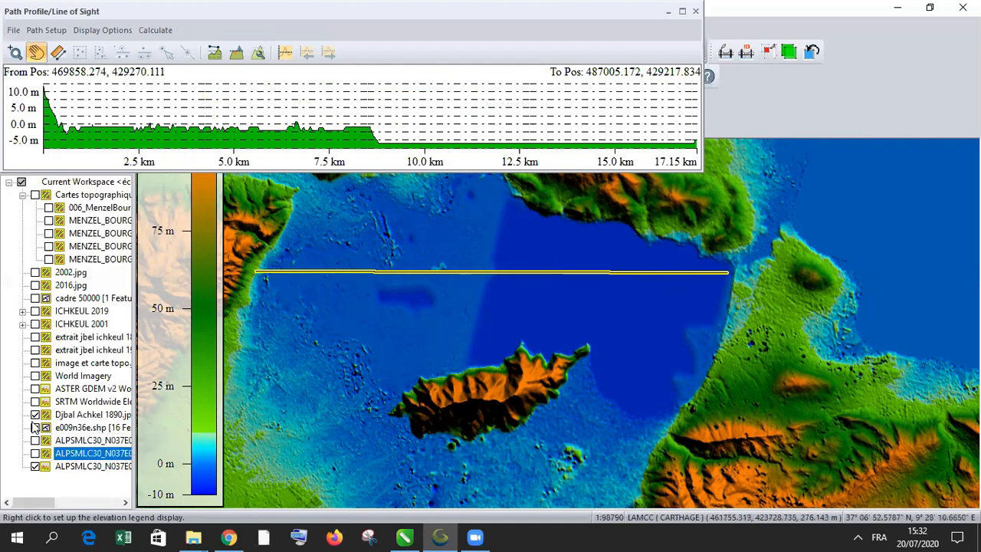
Hide the ALPSMLC30_N037E009_DSM.tif layer and show the existing ASTER GDEM v2 layer instead
{"action": "left_click", "coordinate": [35, 466]}
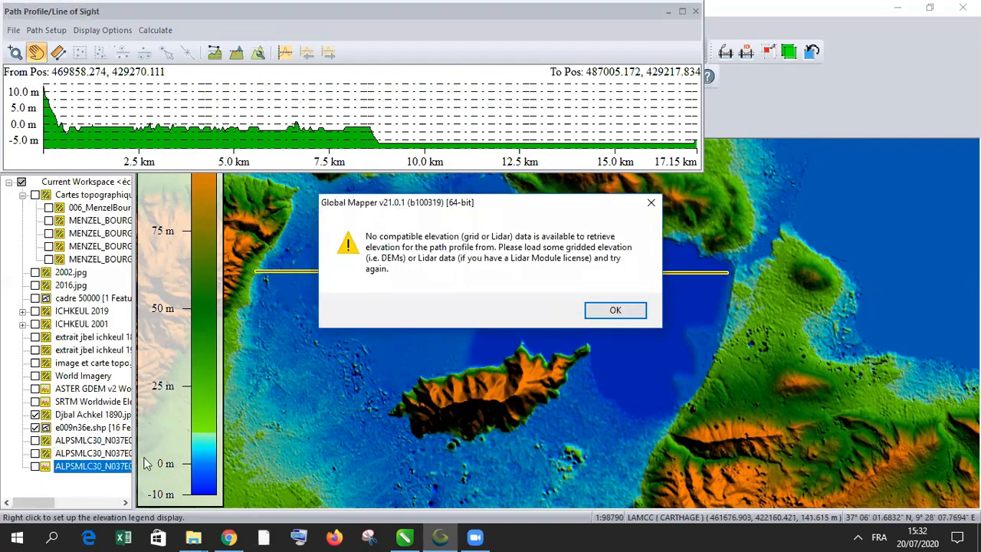
{"action": "left_click", "coordinate": [650, 203]}
{"action": "left_click", "coordinate": [36, 389]}
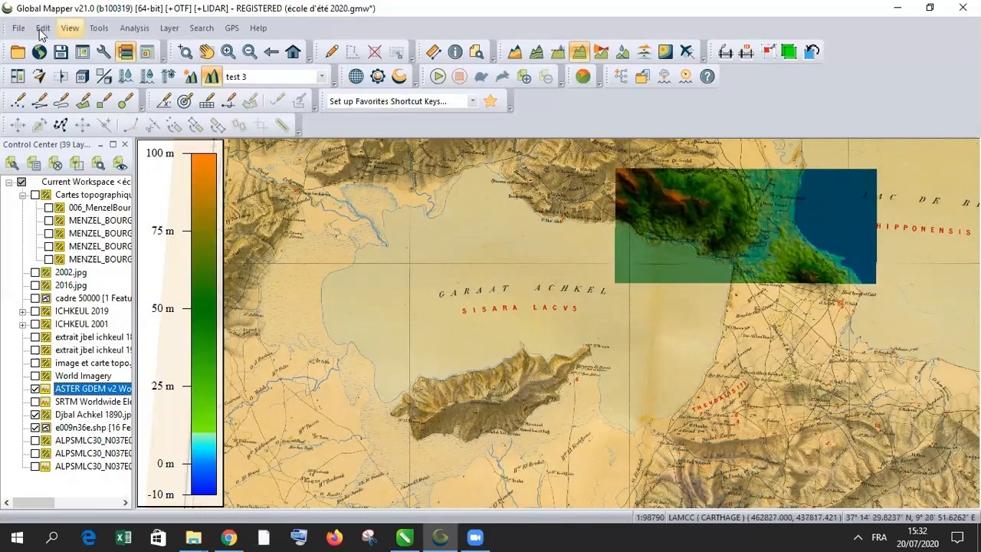
Add SRTM Worldwide Elevation Data and ASTER GDEM v2 from the online sources as new layers
{"action": "left_click", "coordinate": [685, 76]}
{"action": "left_click", "coordinate": [720, 75]}
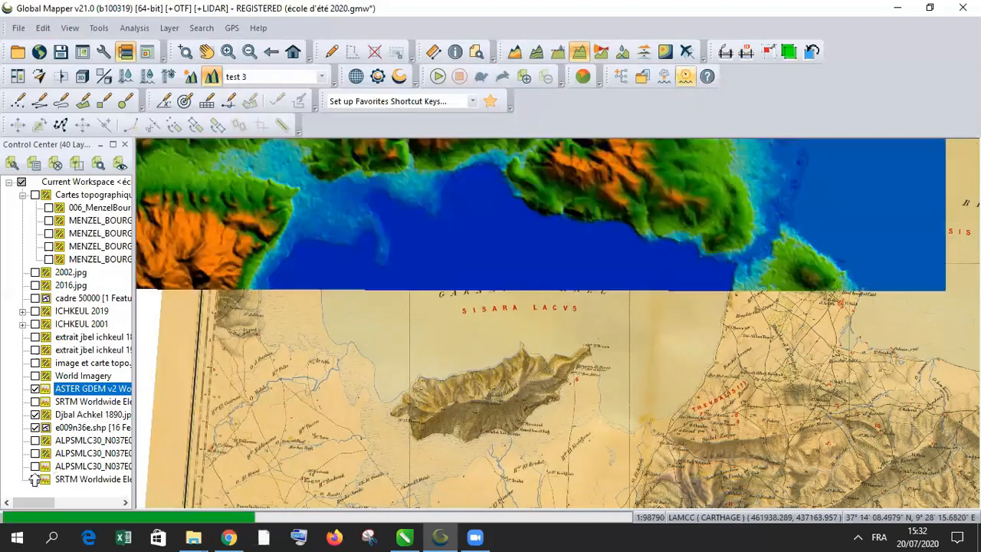
{"action": "left_click", "coordinate": [39, 51]}
{"action": "double_click", "coordinate": [383, 211]}
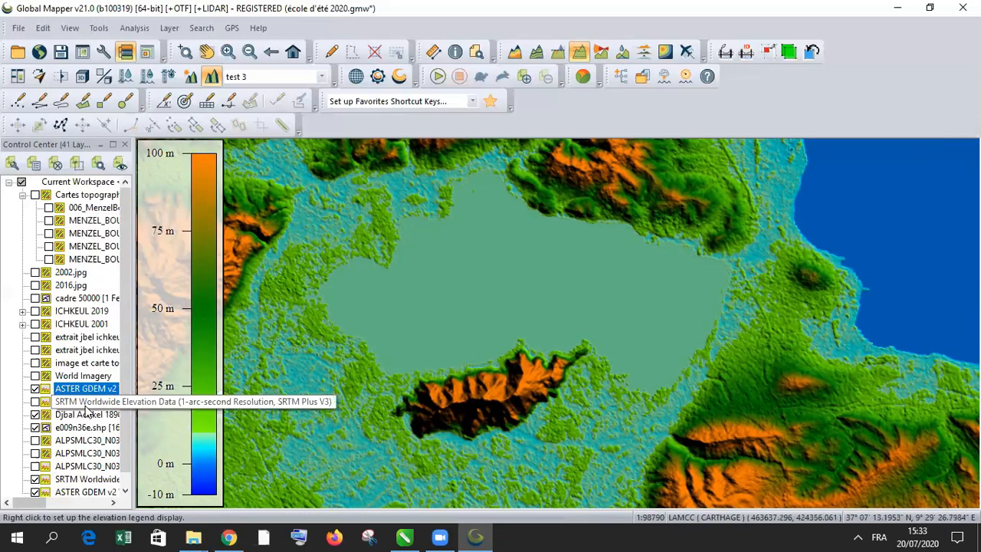
{"action": "scroll", "coordinate": [89, 410], "scroll_direction": "down", "scroll_amount": 1}
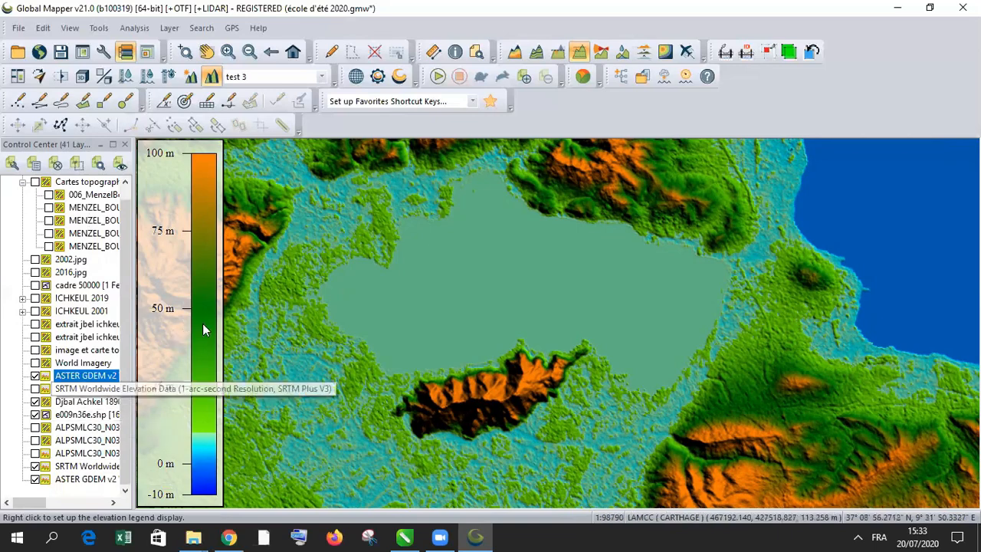
Draw a west-to-east path profile about 14.40 km long across Garaat Achkel lake on the ASTER GDEM v2 elevation data
{"action": "left_click", "coordinate": [257, 269]}
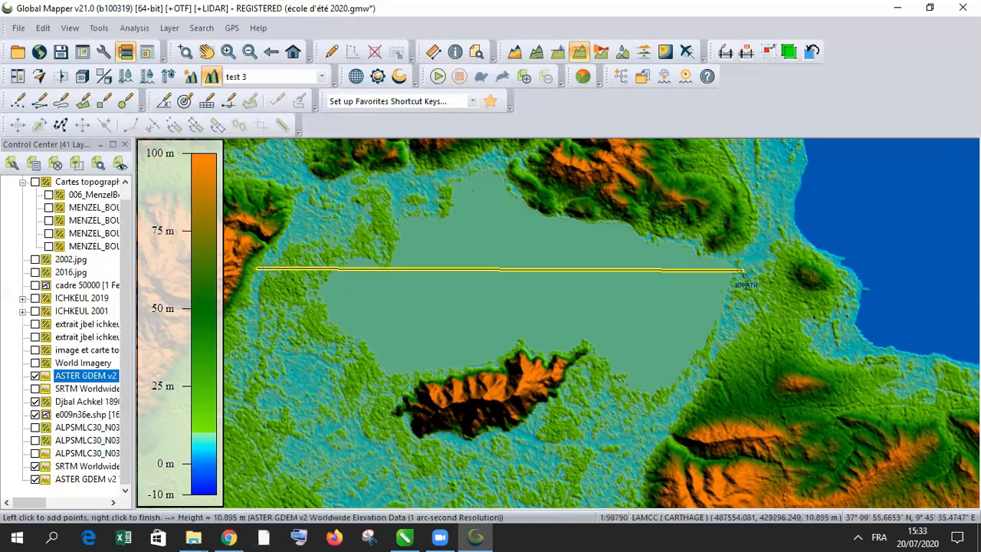
{"action": "right_click", "coordinate": [730, 269]}
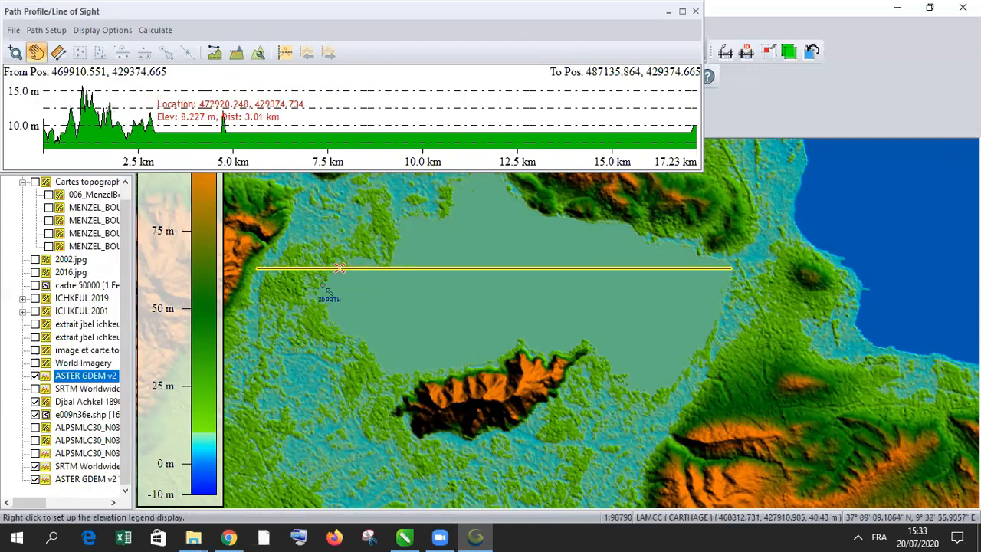
{"action": "left_click", "coordinate": [333, 275]}
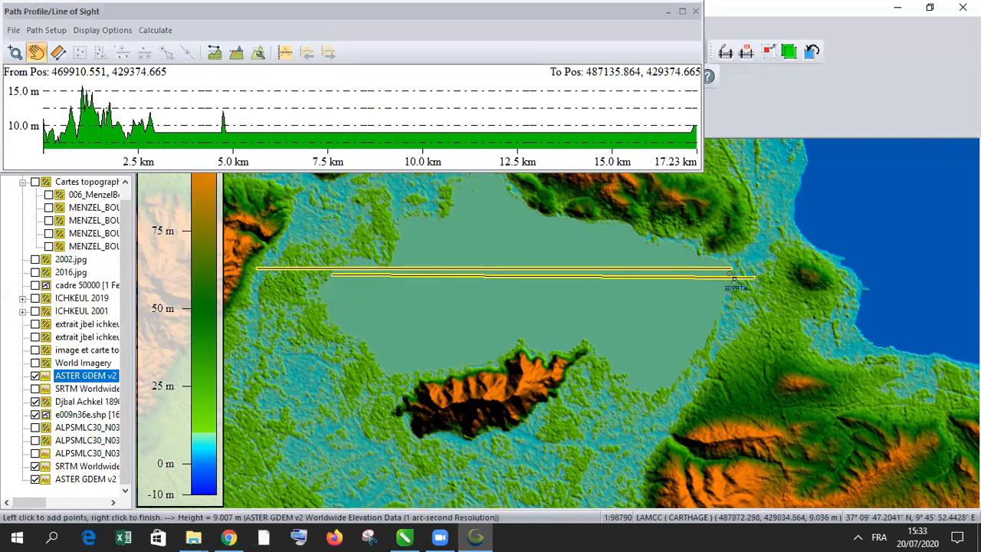
{"action": "right_click", "coordinate": [732, 278]}
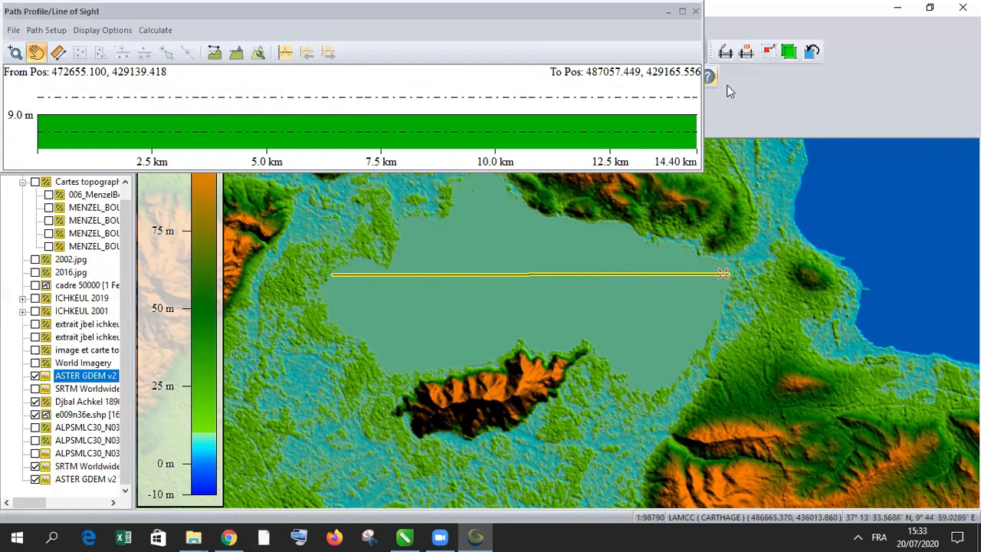
Compare the lake profile by hiding the new ASTER GDEM v2 and SRTM layers and showing ALPSMLC30_N037E009_DSM.tif, and close the profile
{"action": "left_click", "coordinate": [36, 467]}
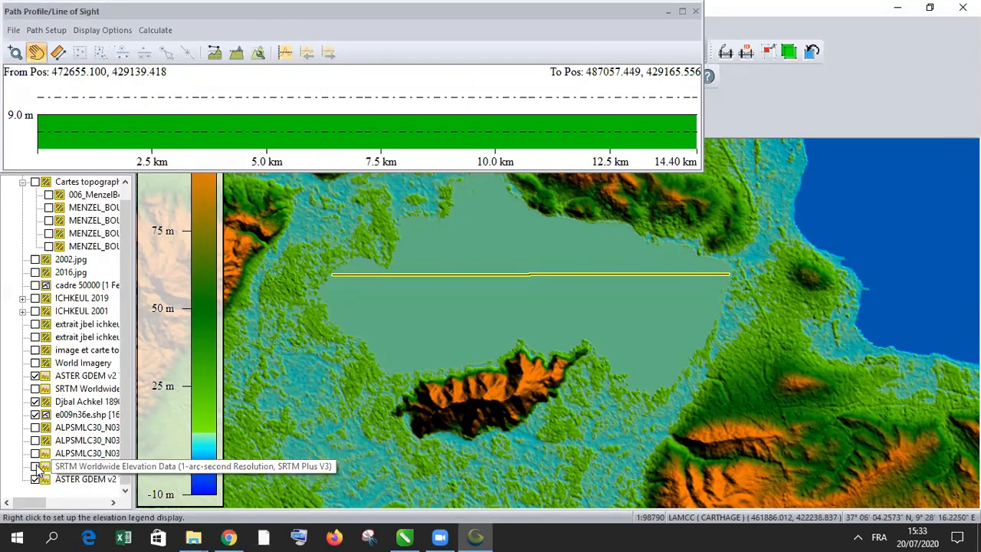
{"action": "left_click", "coordinate": [35, 467]}
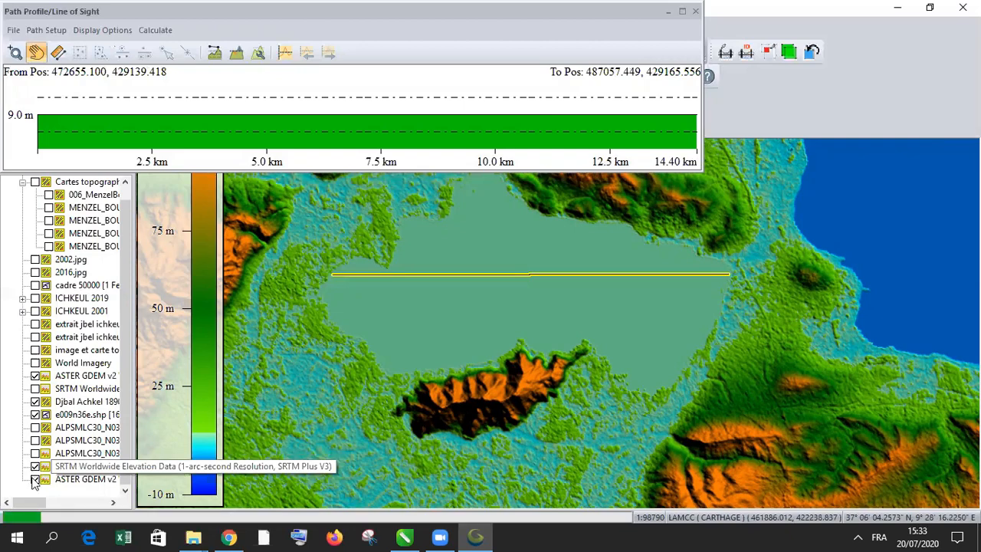
{"action": "left_click", "coordinate": [35, 479]}
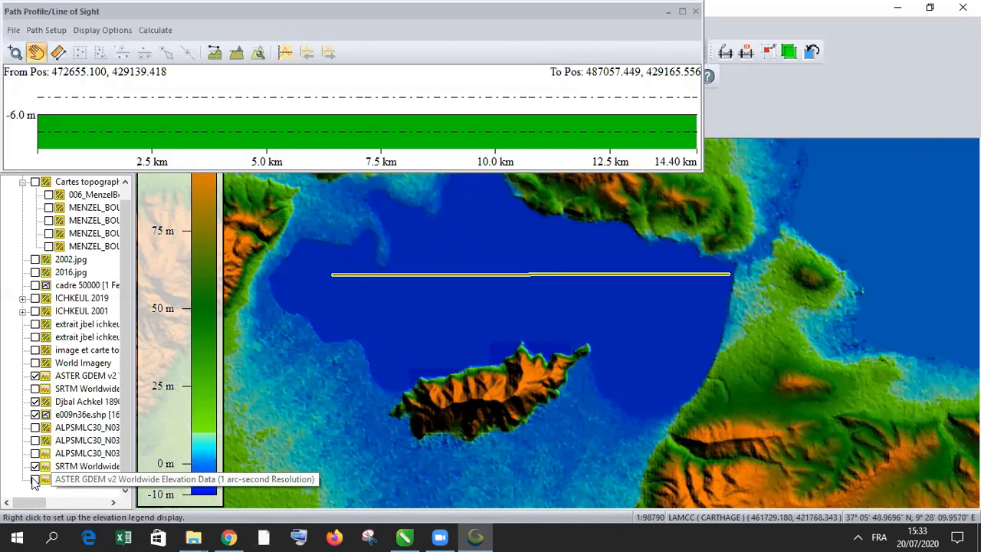
{"action": "left_click", "coordinate": [33, 480]}
{"action": "left_click", "coordinate": [36, 454]}
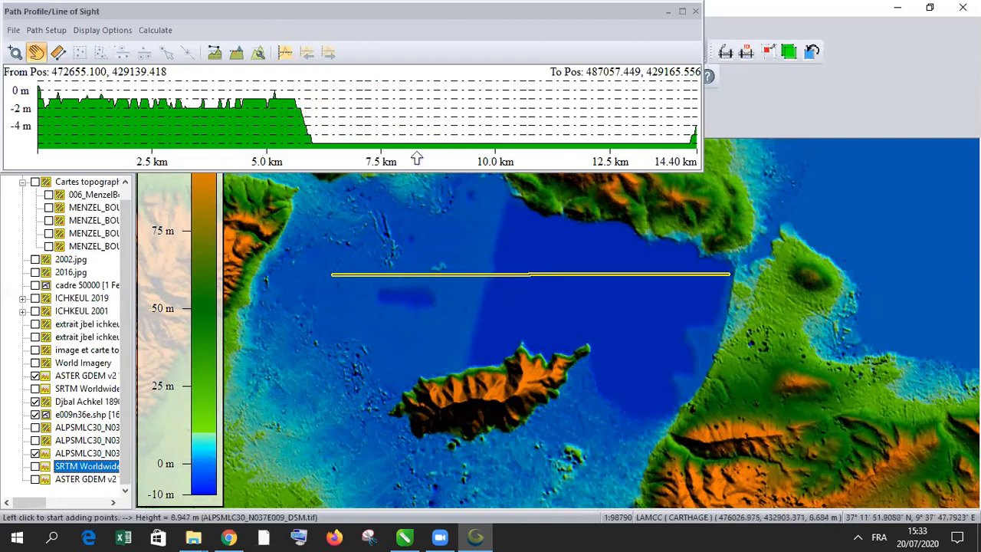
{"action": "left_click_drag", "start_coordinate": [416, 158], "coordinate": [416, 125]}
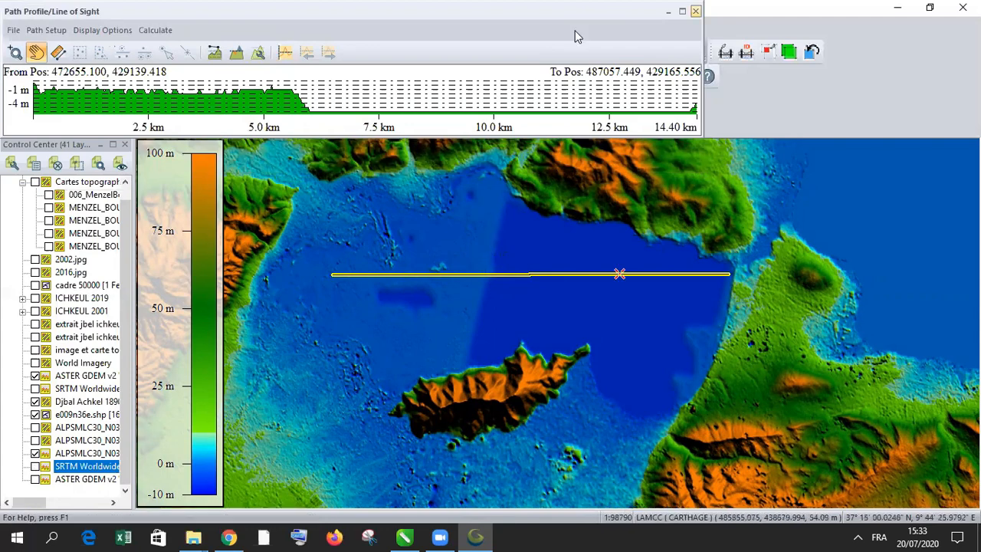
{"action": "left_click", "coordinate": [696, 11]}
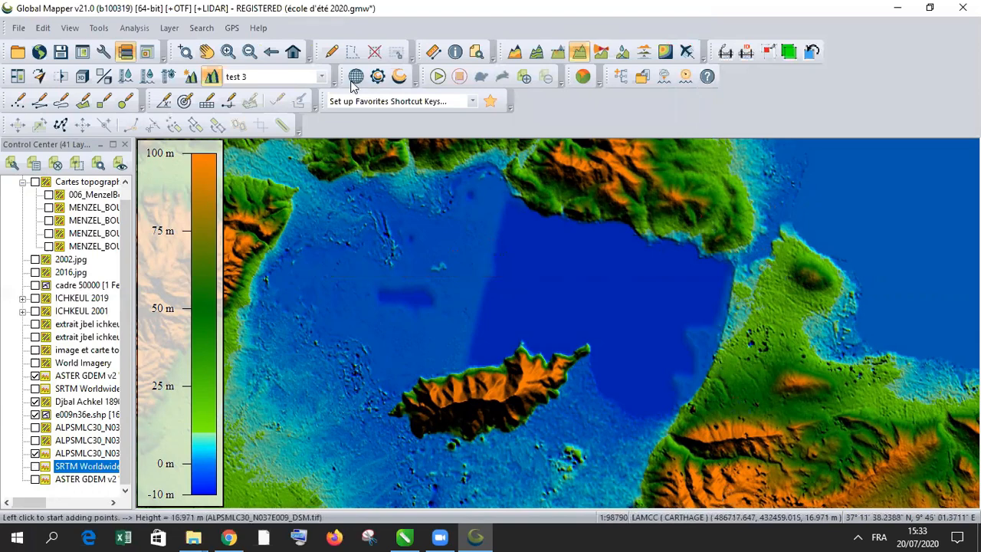
Hide the ALPSMLC30_N037E009_DSM.tif, e009n36e.shp and older ASTER GDEM v2 layers to leave only the Djbal Achkel 1890.jpg map around Oued Tindja
{"action": "left_click", "coordinate": [207, 52]}
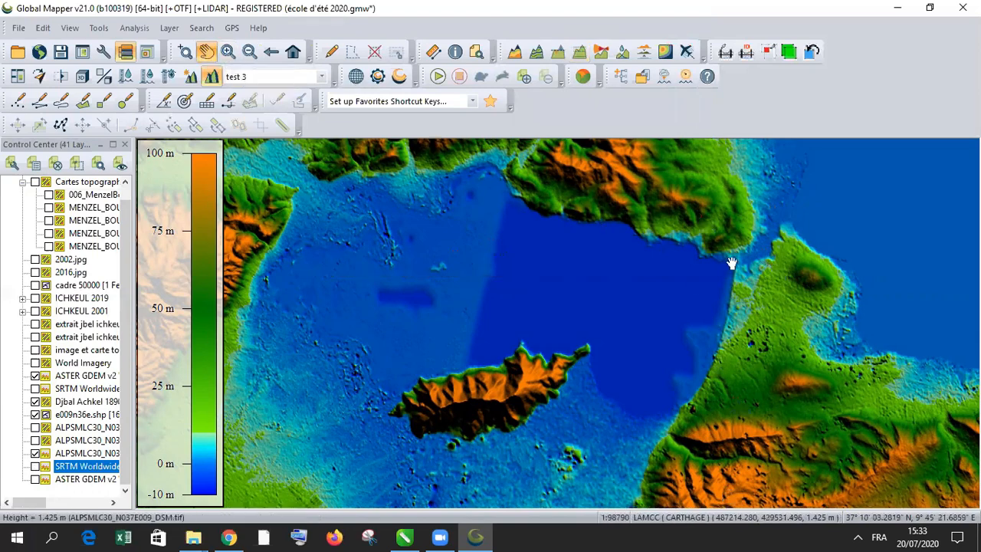
{"action": "left_click_drag", "start_coordinate": [731, 263], "coordinate": [581, 325]}
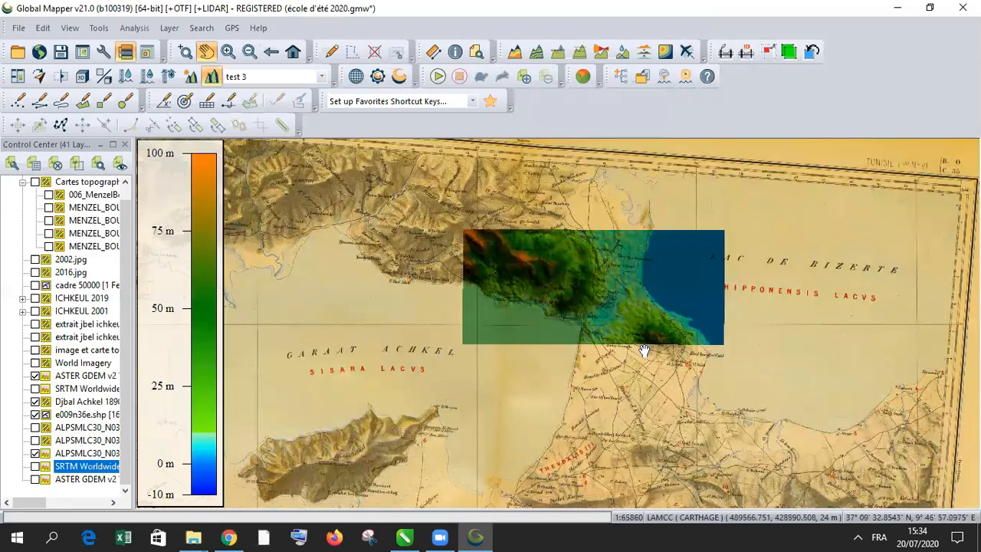
{"action": "scroll", "coordinate": [628, 271], "scroll_direction": "up", "scroll_amount": 2}
{"action": "left_click_drag", "start_coordinate": [617, 238], "coordinate": [592, 293]}
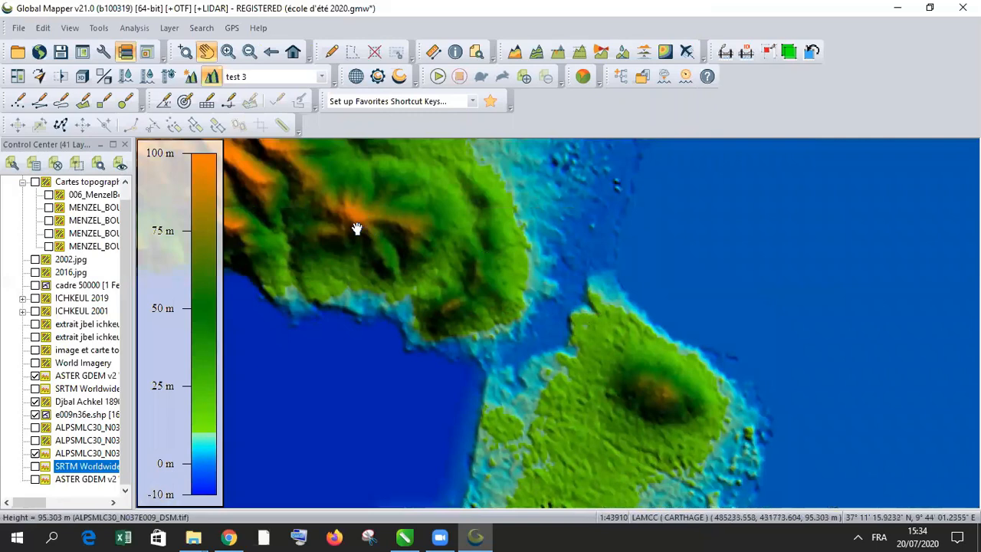
{"action": "left_click", "coordinate": [36, 454]}
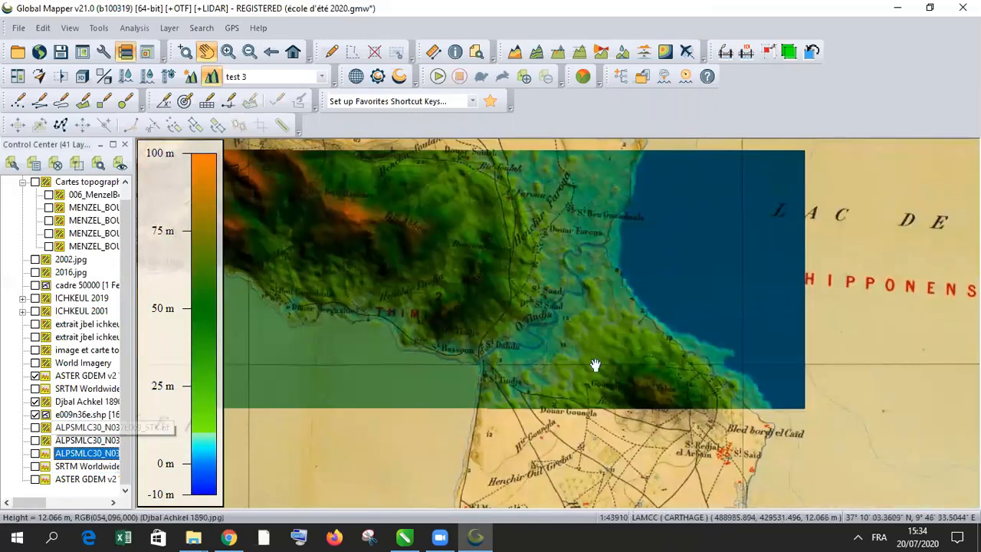
{"action": "left_click", "coordinate": [45, 415]}
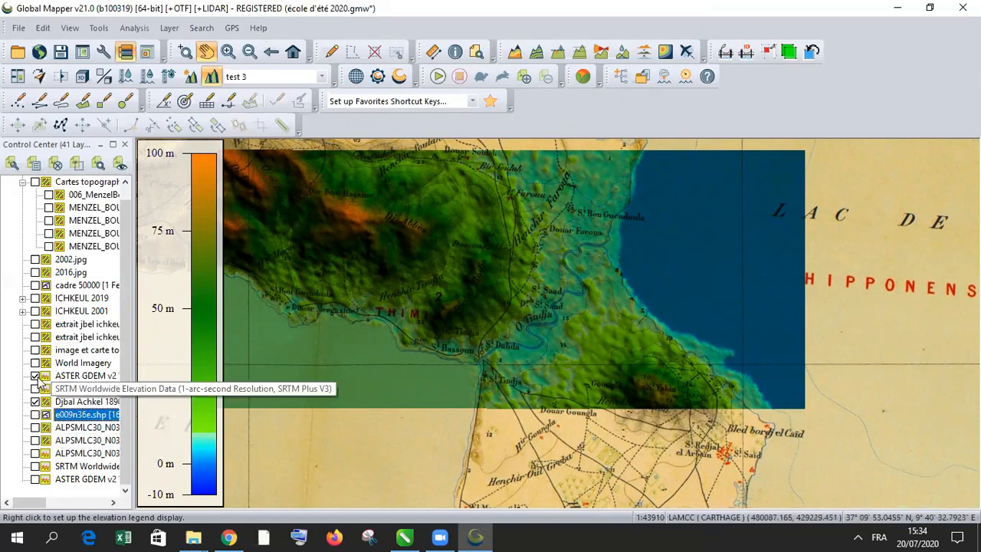
{"action": "left_click", "coordinate": [34, 376]}
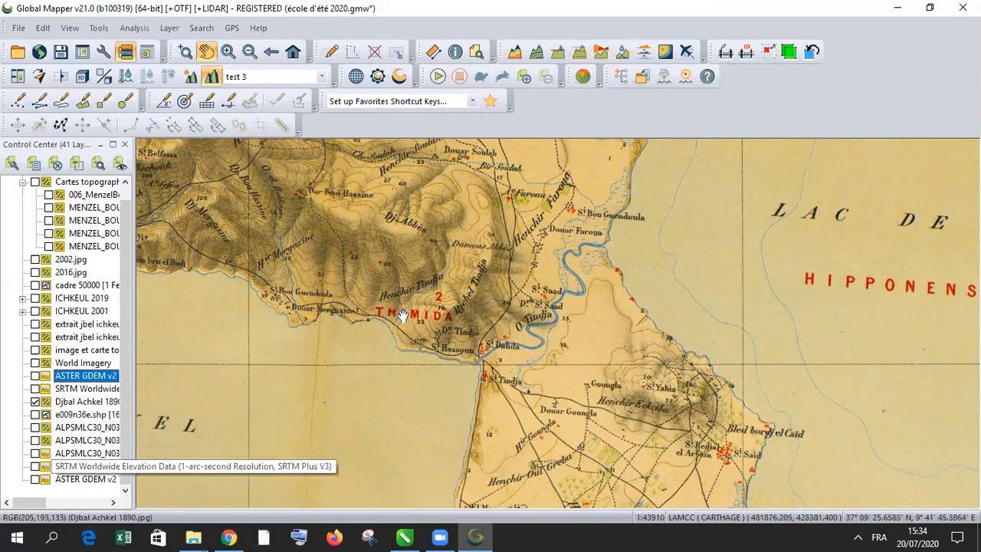
Show ALPSMLC30_N037E009_DSM.tif again and move the Djbal Achkel 1890.jpg layer to the end of the layer list
{"action": "left_click", "coordinate": [35, 480]}
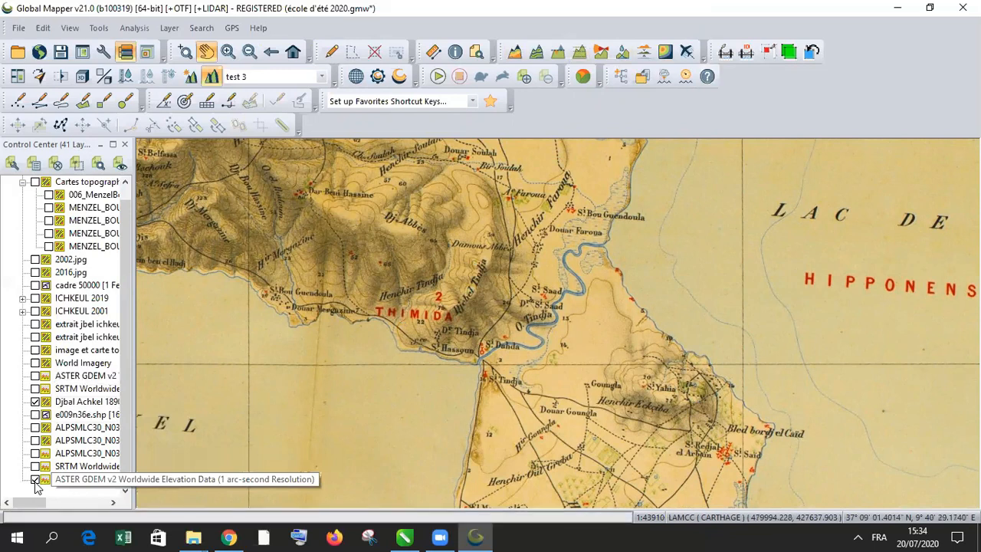
{"action": "left_click", "coordinate": [36, 481]}
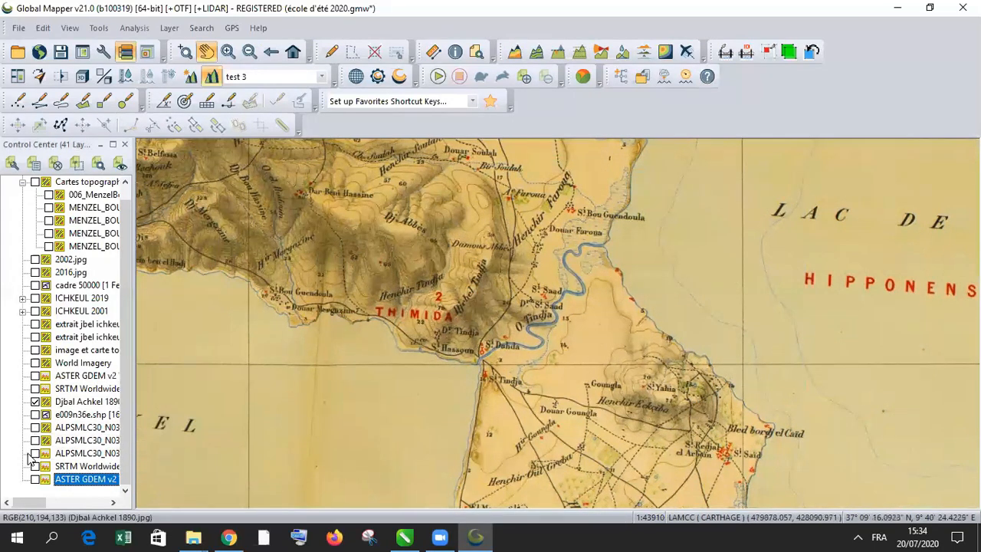
{"action": "left_click", "coordinate": [35, 453]}
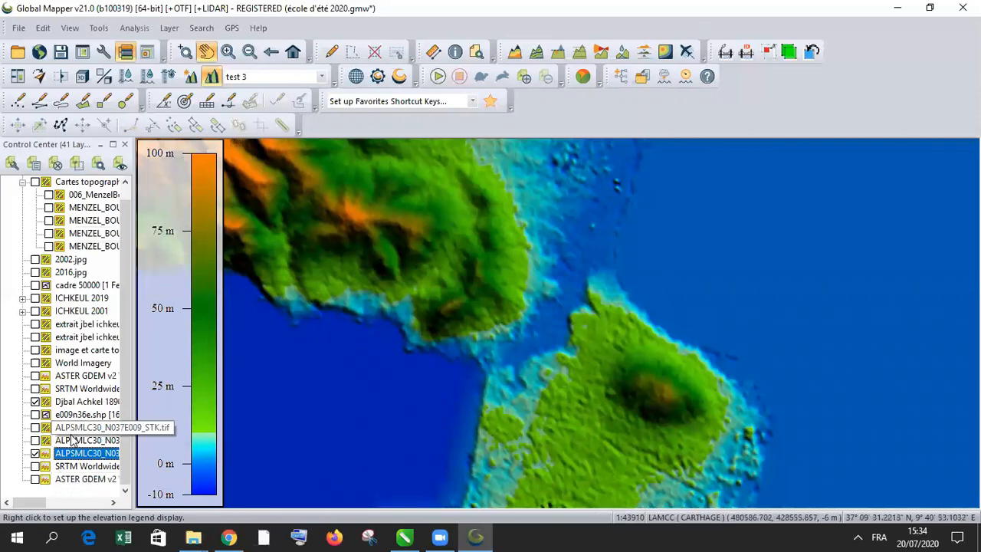
{"action": "left_click_drag", "start_coordinate": [77, 404], "coordinate": [53, 492]}
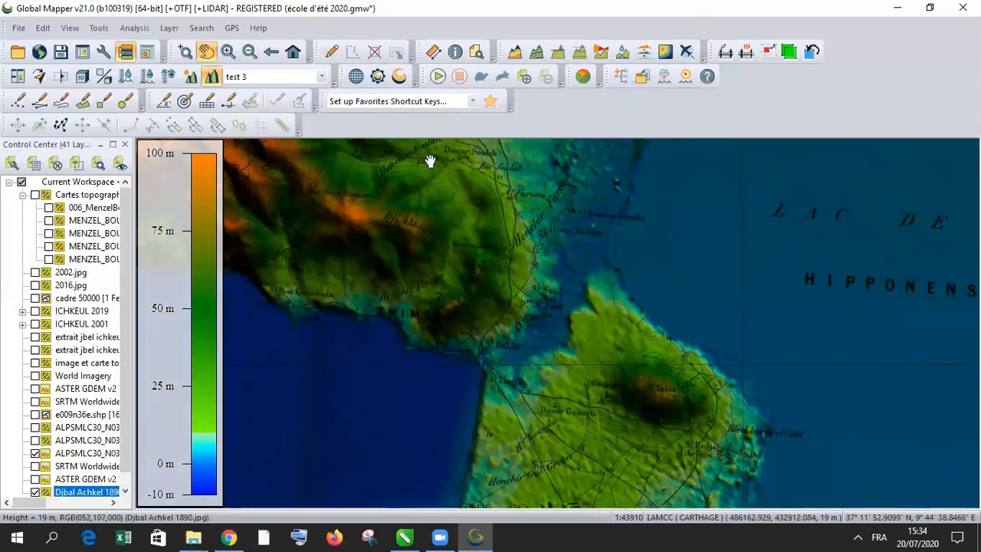
Lighten the ALPSMLC30_N037E009_DSM.tif layer by setting its color intensity to -149
{"action": "double_click", "coordinate": [74, 458]}
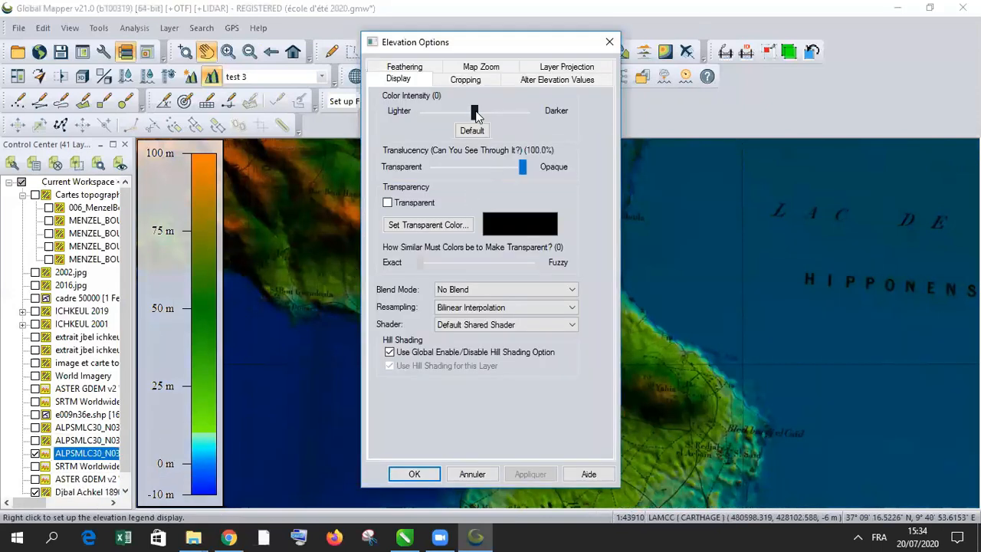
{"action": "left_click_drag", "start_coordinate": [463, 115], "coordinate": [445, 114]}
{"action": "left_click", "coordinate": [527, 475]}
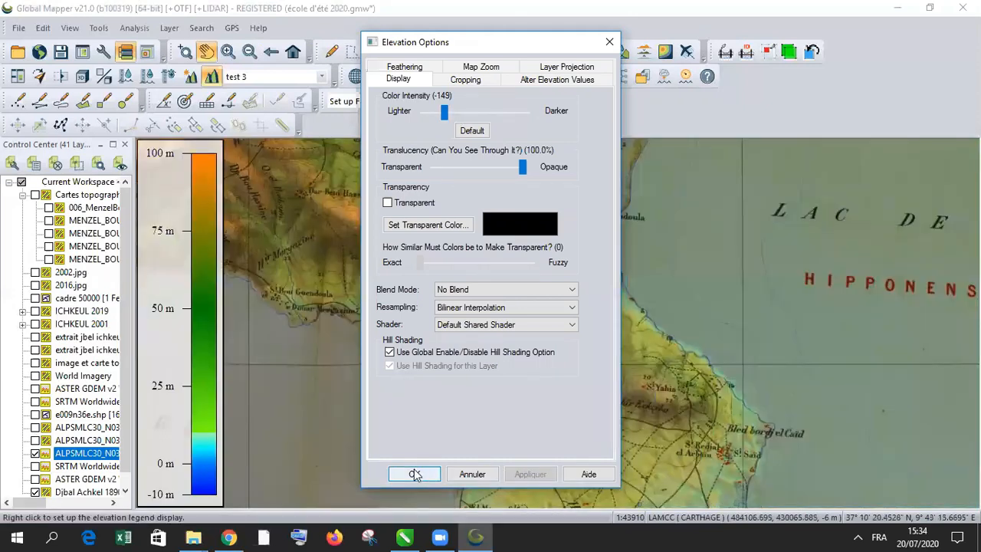
{"action": "left_click", "coordinate": [414, 473]}
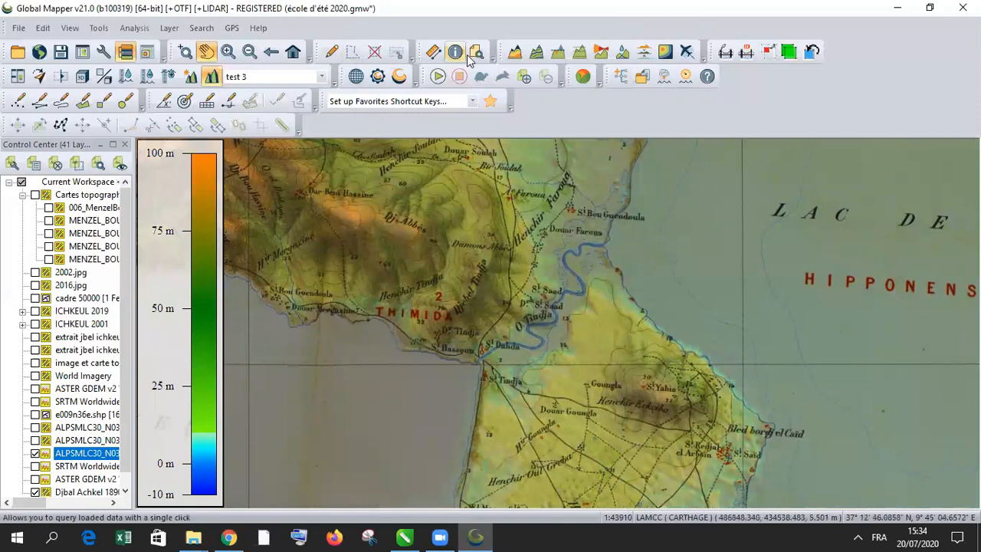
Draw a path profile about 4.49 km long from Dj. Abbès across Oued Tindja to the Yahia hill, and enlarge its graph
{"action": "left_click", "coordinate": [583, 53]}
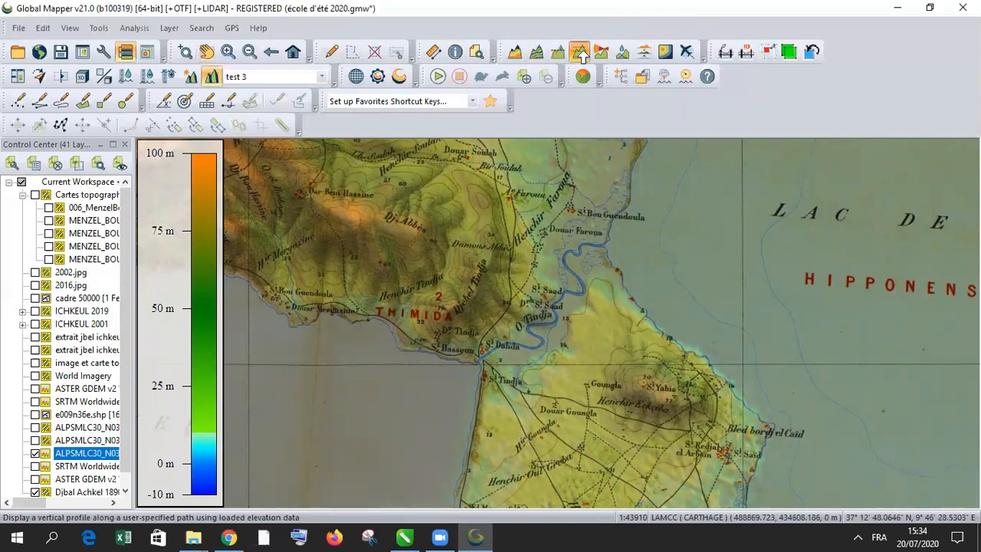
{"action": "left_click", "coordinate": [410, 231]}
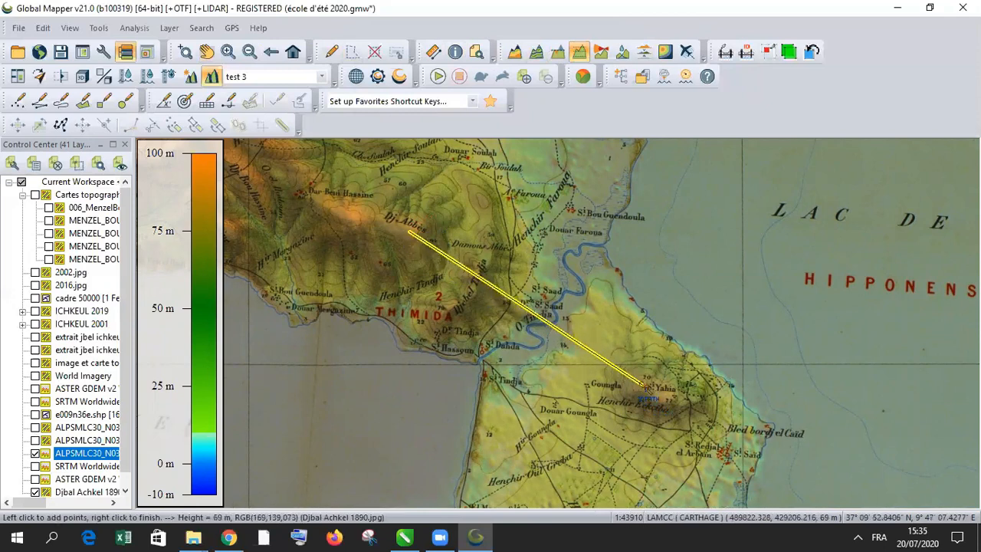
{"action": "right_click", "coordinate": [644, 386]}
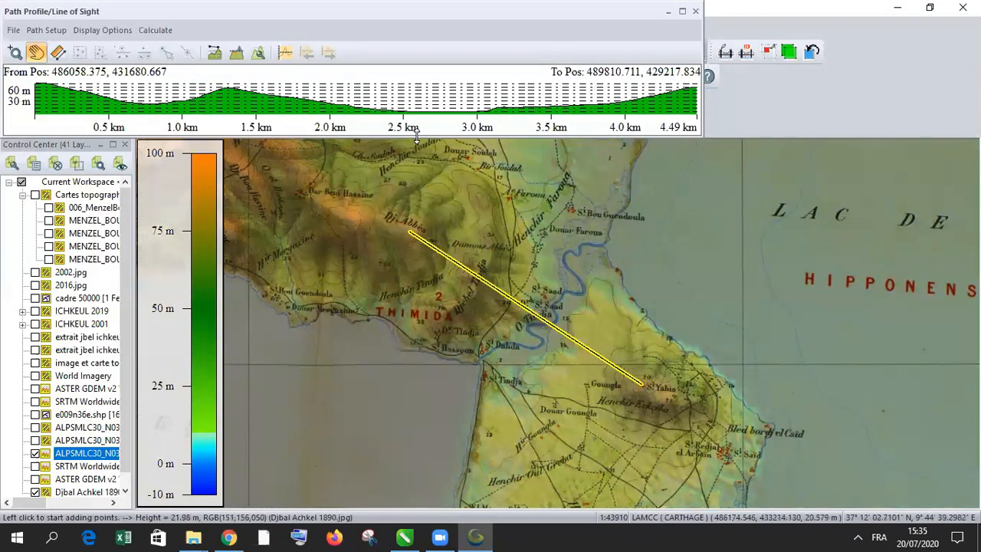
{"action": "left_click_drag", "start_coordinate": [416, 134], "coordinate": [412, 220]}
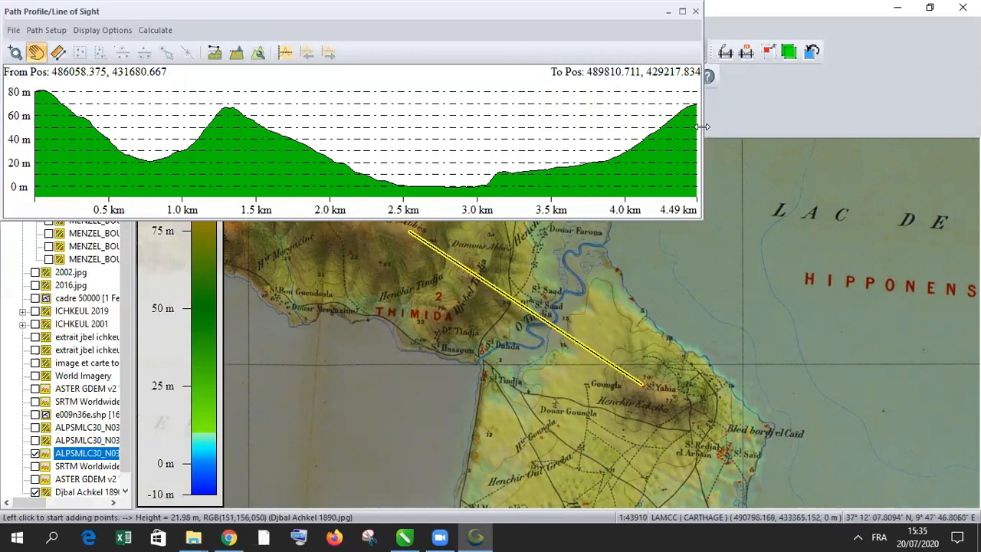
{"action": "left_click_drag", "start_coordinate": [702, 126], "coordinate": [571, 126]}
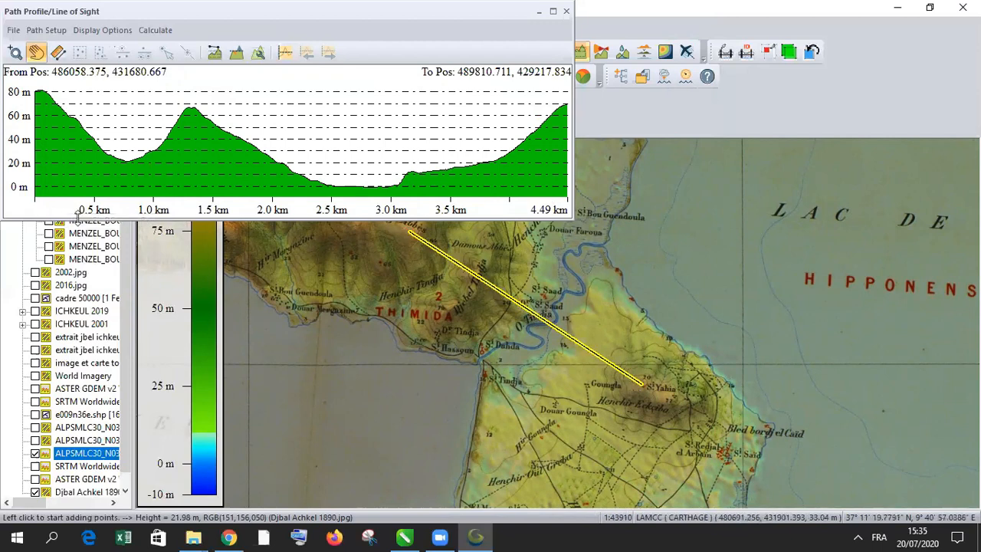
{"action": "left_click_drag", "start_coordinate": [80, 220], "coordinate": [79, 232]}
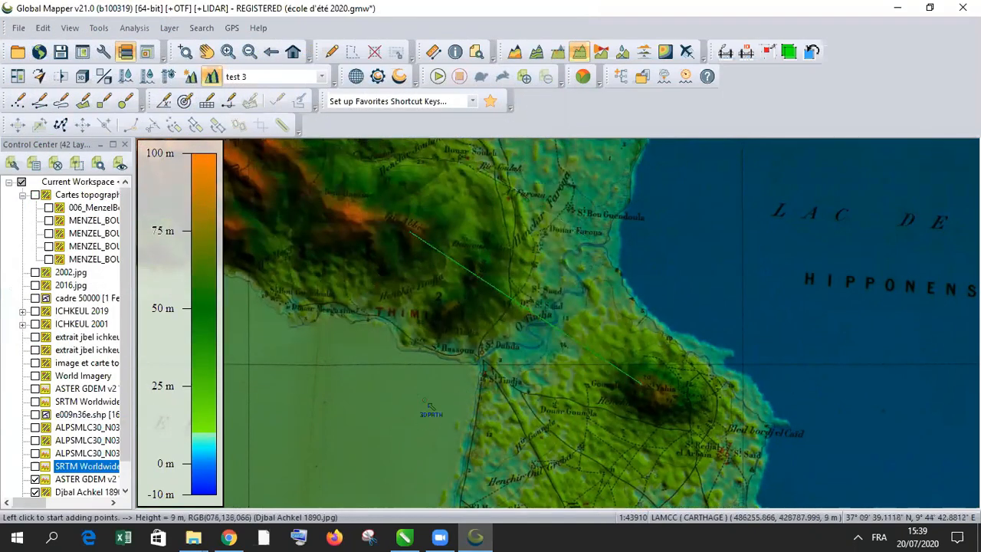
Draw a path with perpendicular profiles from Garaat Achkel northeast across Oued Tindja to Lac de Bizerte on the ASTER GDEM v2 layer
{"action": "left_click", "coordinate": [423, 409]}
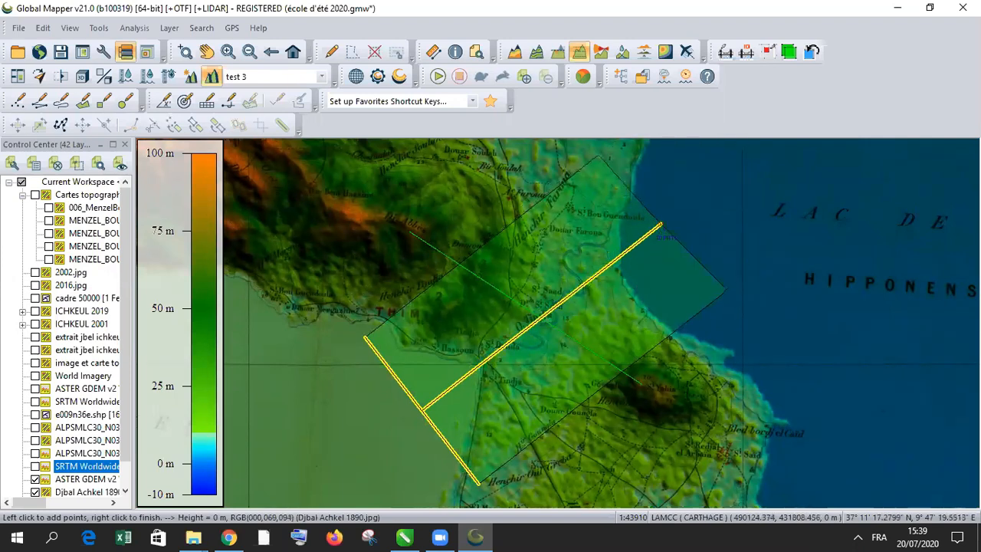
{"action": "right_click", "coordinate": [661, 224]}
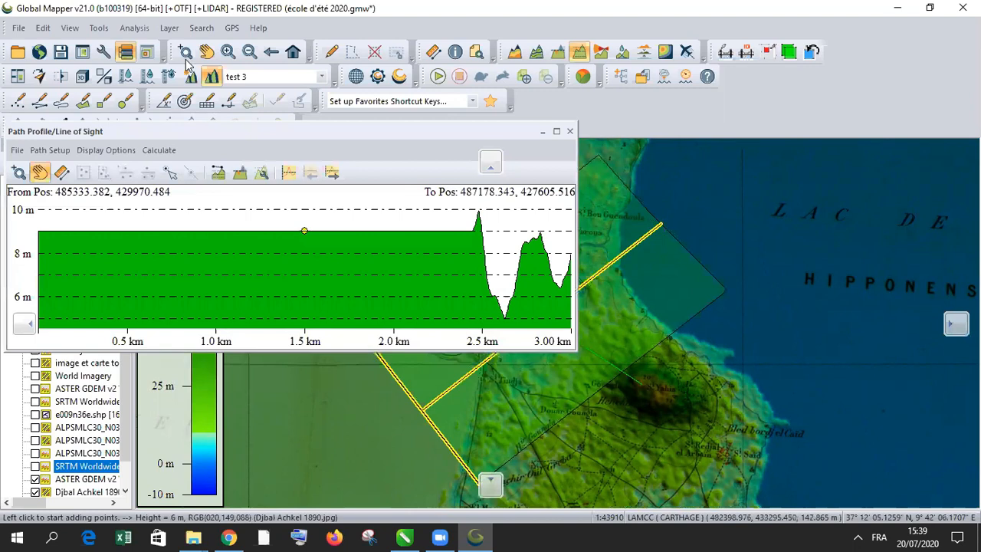
{"action": "left_click_drag", "start_coordinate": [184, 131], "coordinate": [191, 47]}
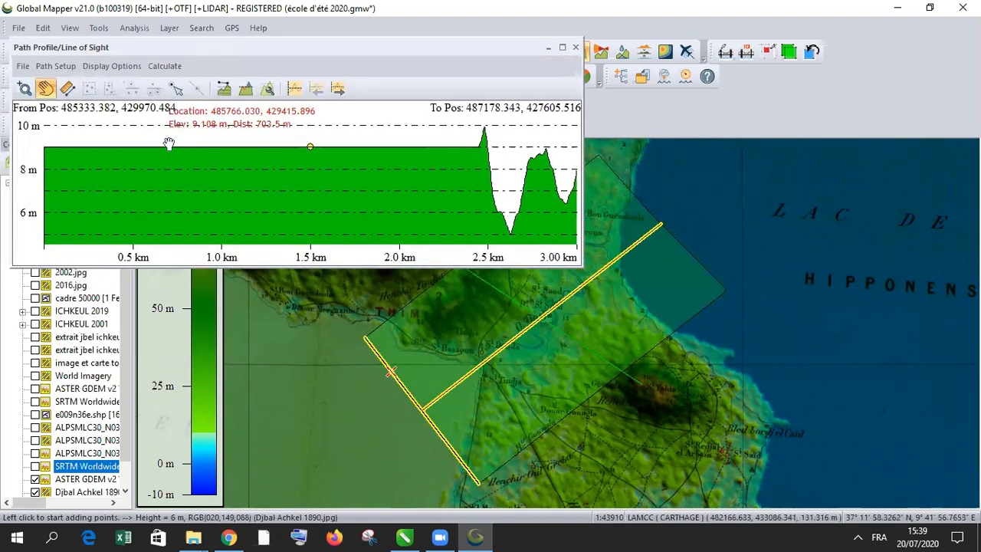
Set the perpendicular path length to 5000 meters in the path profile settings
{"action": "left_click", "coordinate": [266, 89]}
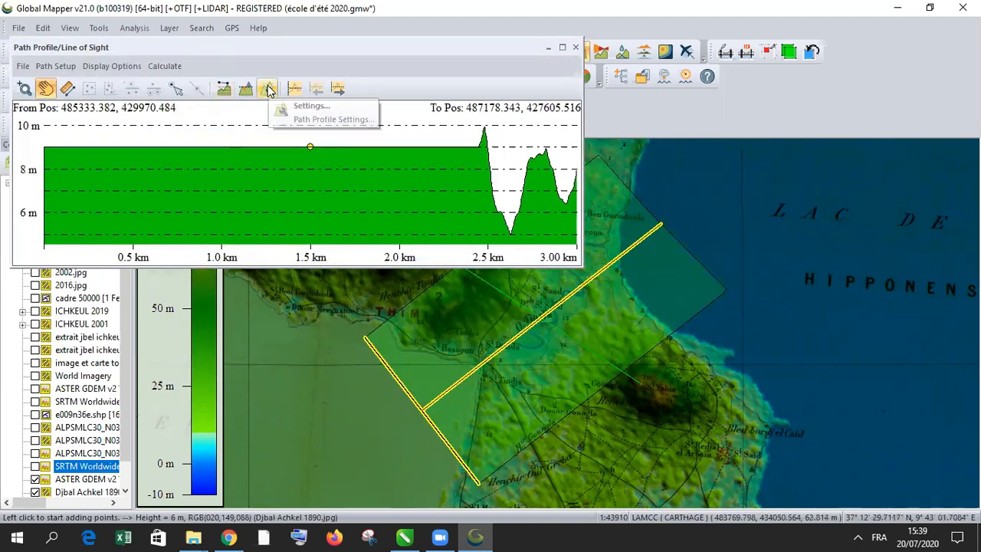
{"action": "left_click", "coordinate": [303, 108]}
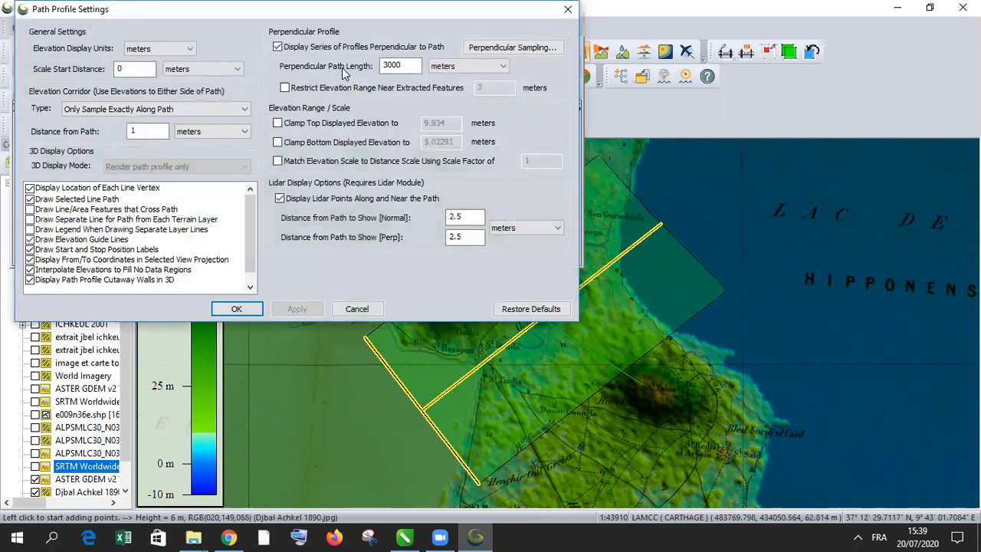
{"action": "double_click", "coordinate": [392, 65]}
{"action": "type", "text": "5000"}
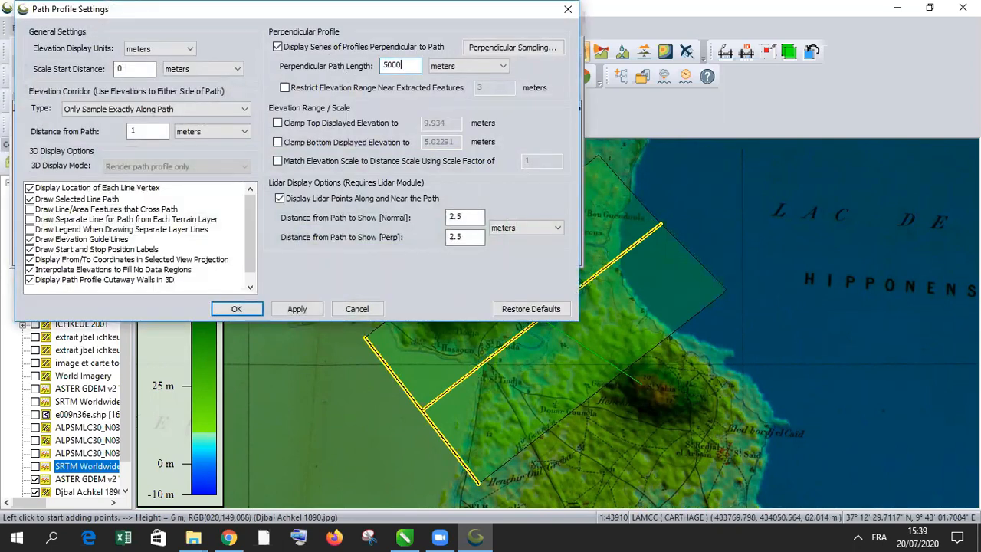
{"action": "left_click", "coordinate": [310, 309]}
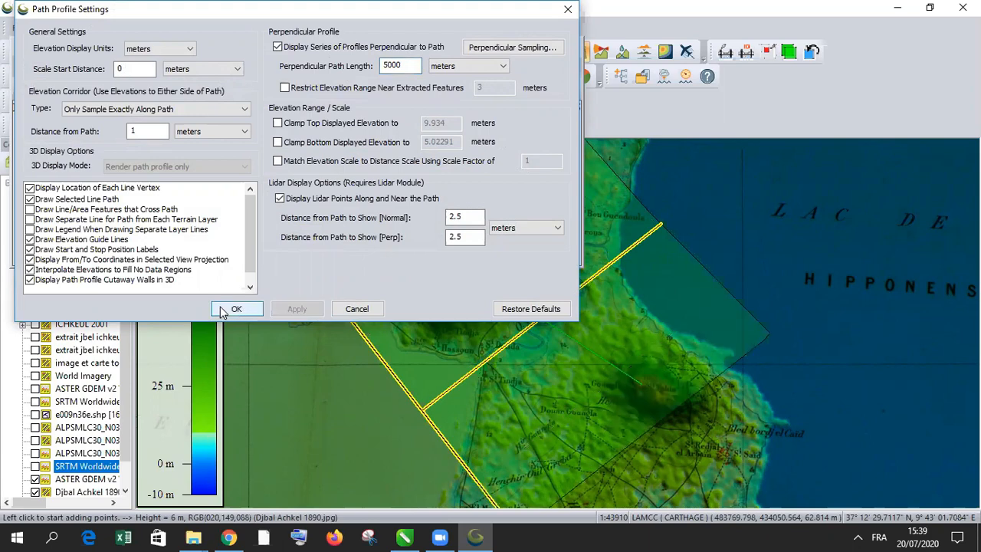
{"action": "left_click", "coordinate": [230, 309]}
Step through the successive perpendicular profiles along the path from Garaat Achkel to its end in Lac de Bizerte
{"action": "left_click_drag", "start_coordinate": [296, 47], "coordinate": [3, 227]}
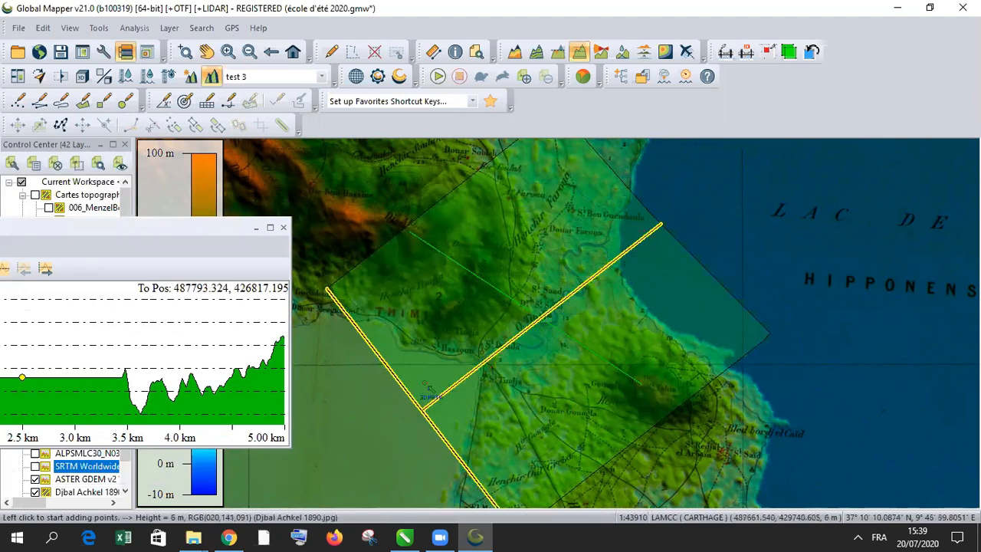
{"action": "left_click_drag", "start_coordinate": [59, 231], "coordinate": [313, 121]}
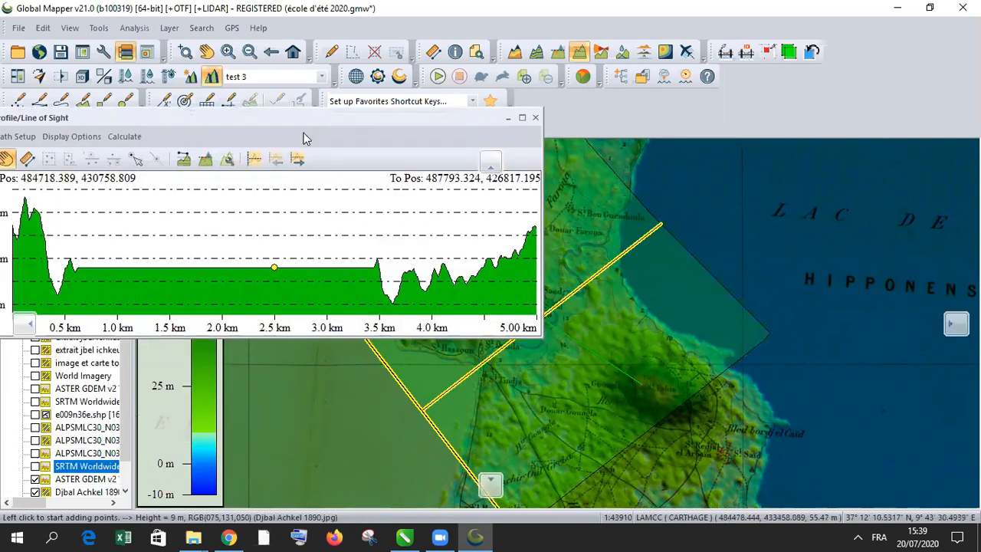
{"action": "left_click", "coordinate": [295, 162]}
{"action": "left_click", "coordinate": [295, 163]}
{"action": "left_click", "coordinate": [295, 163]}
{"action": "left_click", "coordinate": [297, 161]}
{"action": "left_click", "coordinate": [296, 161]}
{"action": "left_click", "coordinate": [296, 161]}
{"action": "left_click", "coordinate": [297, 161]}
{"action": "left_click", "coordinate": [297, 161]}
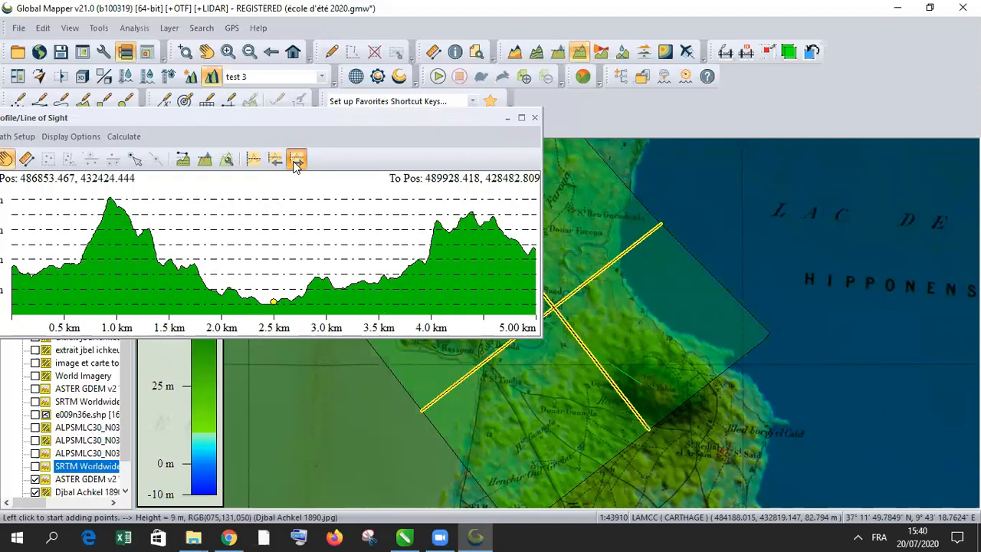
{"action": "left_click", "coordinate": [296, 161]}
{"action": "left_click", "coordinate": [297, 161]}
{"action": "left_click", "coordinate": [297, 161]}
{"action": "left_click", "coordinate": [297, 162]}
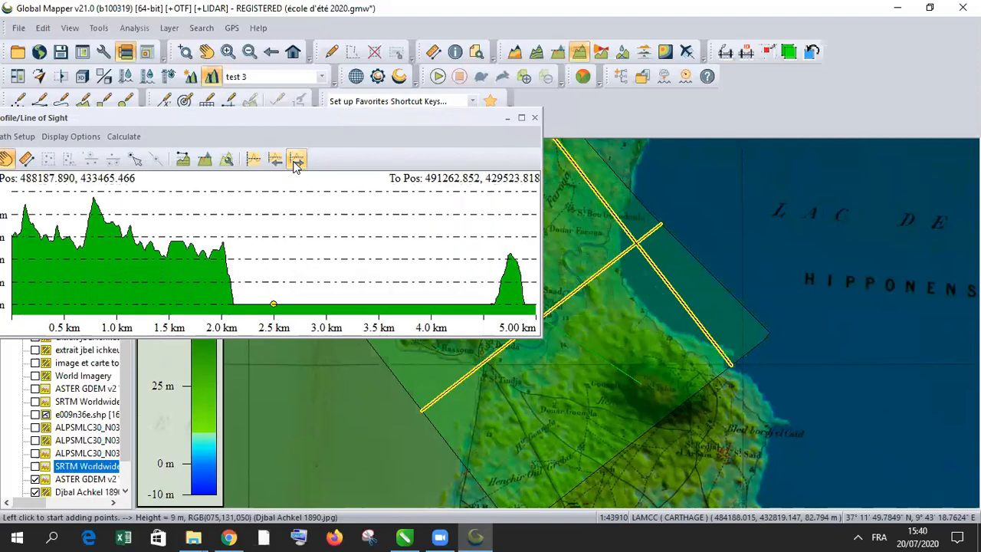
{"action": "left_click", "coordinate": [296, 162]}
{"action": "left_click", "coordinate": [297, 162]}
{"action": "left_click", "coordinate": [296, 163]}
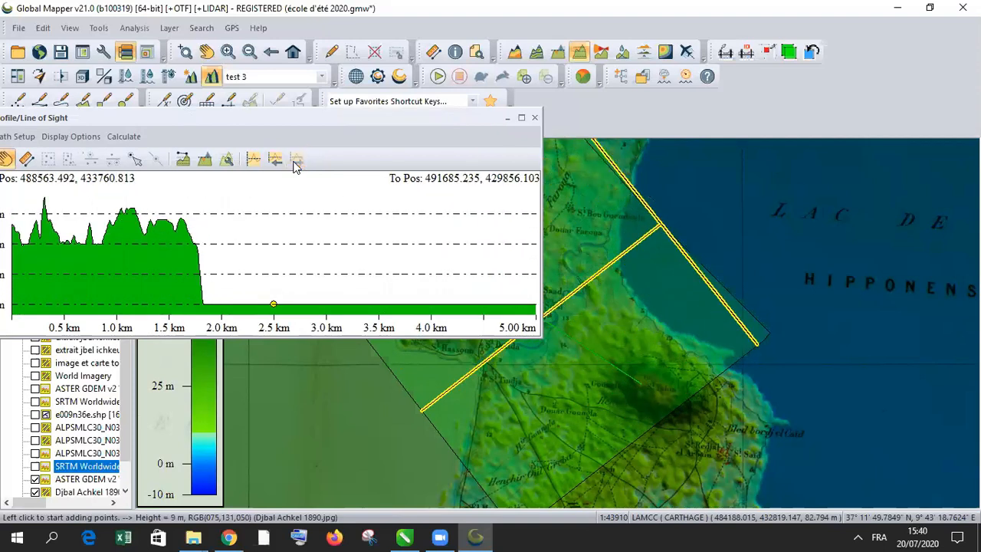
Save the profile lines to a new layer with the All Cross Profiles option, and close the path profile
{"action": "left_click_drag", "start_coordinate": [78, 125], "coordinate": [227, 95]}
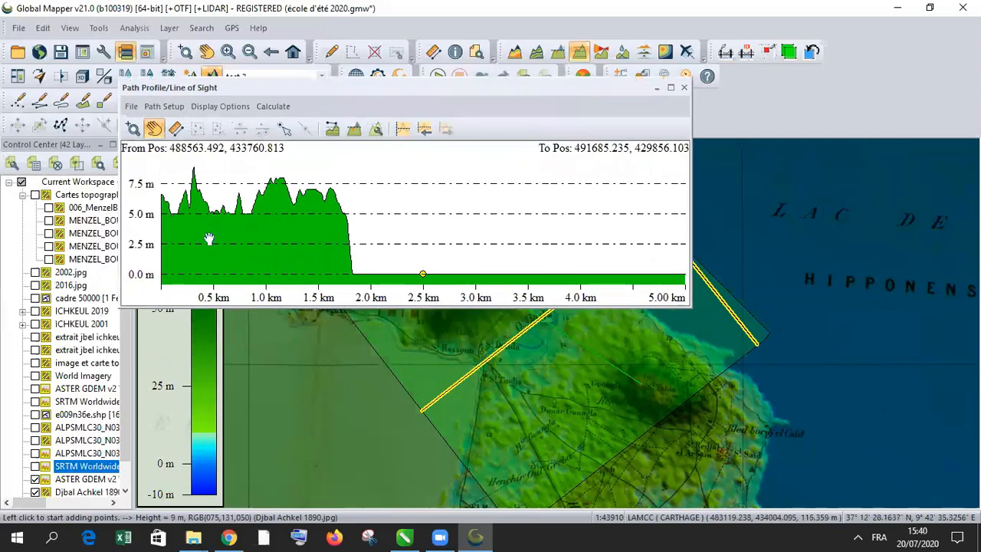
{"action": "left_click", "coordinate": [131, 106]}
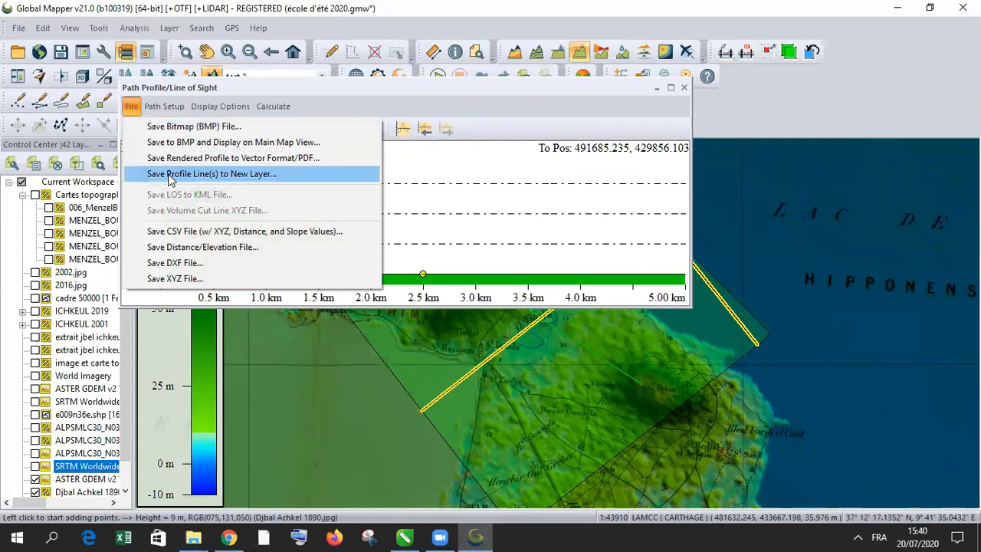
{"action": "left_click", "coordinate": [170, 176]}
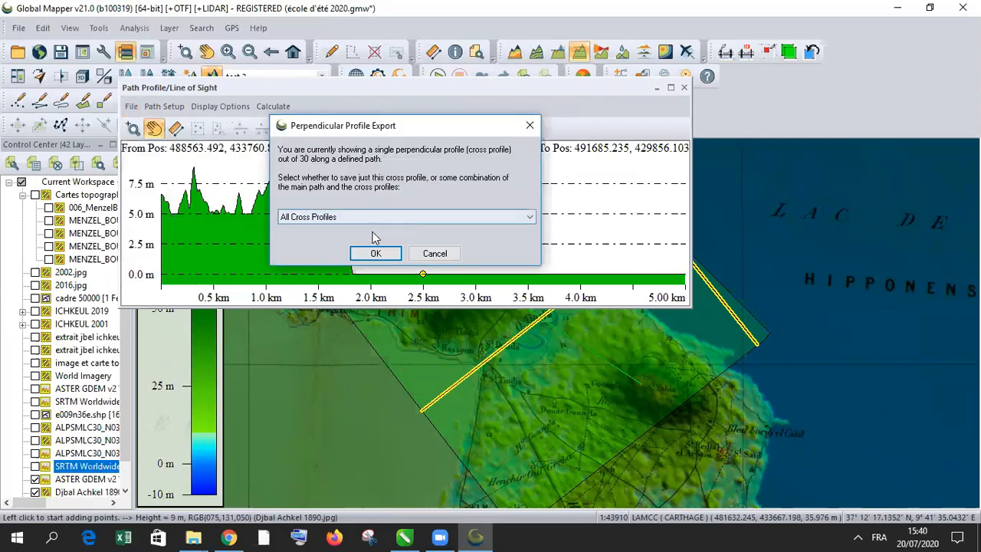
{"action": "left_click", "coordinate": [368, 218]}
{"action": "left_click", "coordinate": [375, 257]}
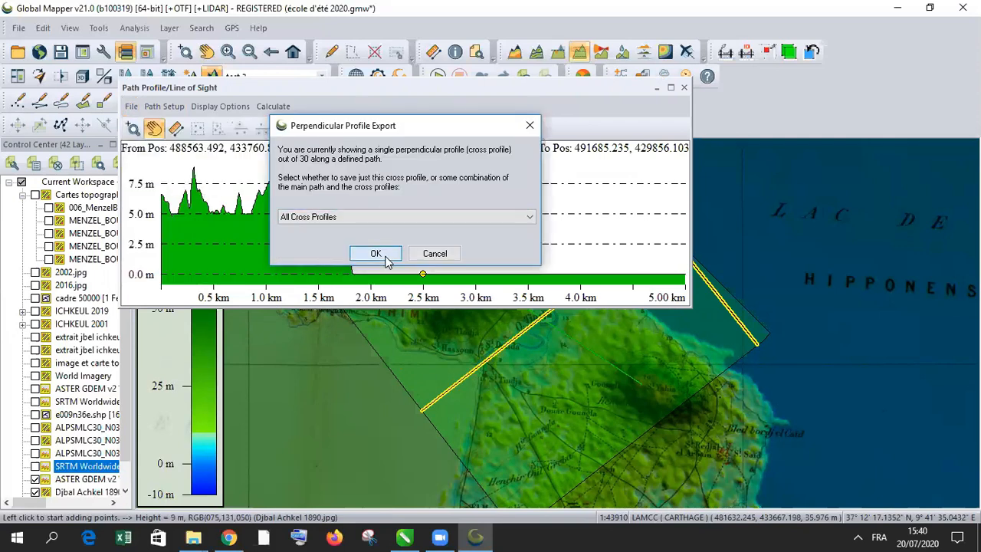
{"action": "left_click", "coordinate": [375, 254]}
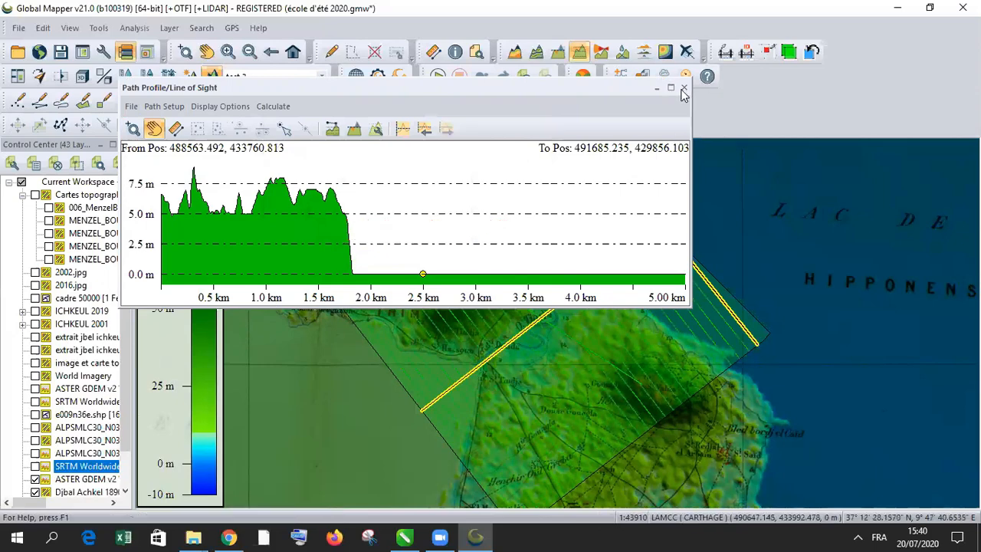
{"action": "left_click", "coordinate": [684, 88]}
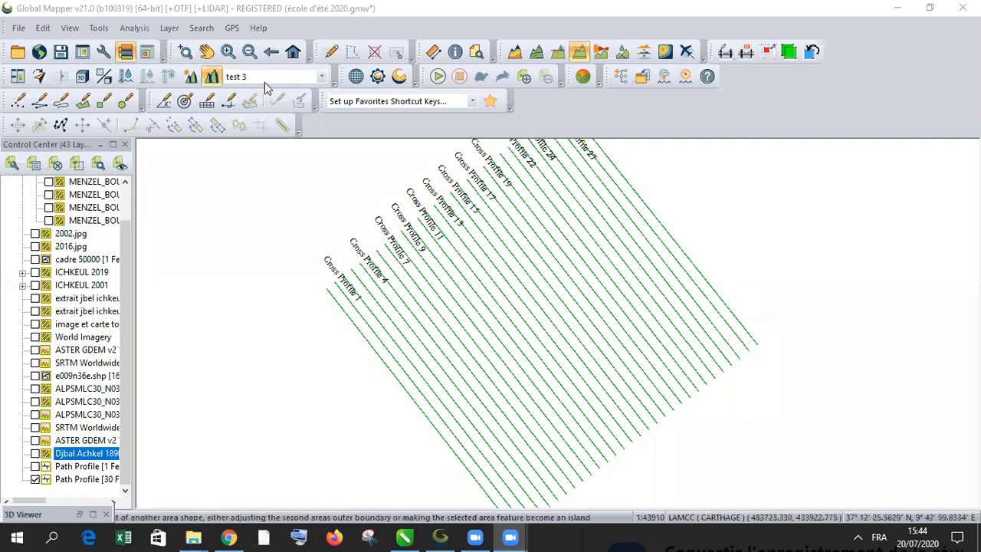
Display the saved cross profiles in the 3D viewer with a black background and a vertical exaggeration of 10
{"action": "left_click", "coordinate": [82, 78]}
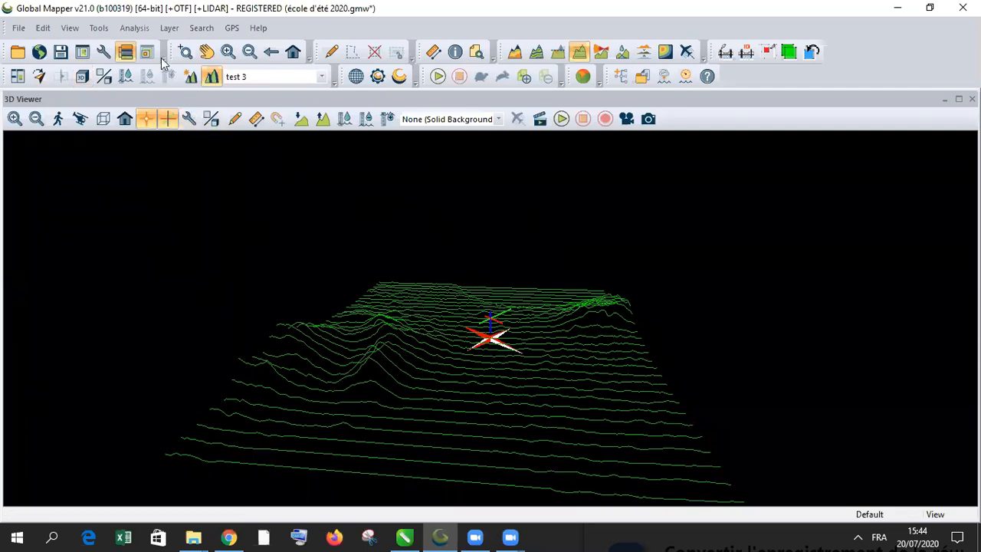
{"action": "left_click", "coordinate": [105, 52]}
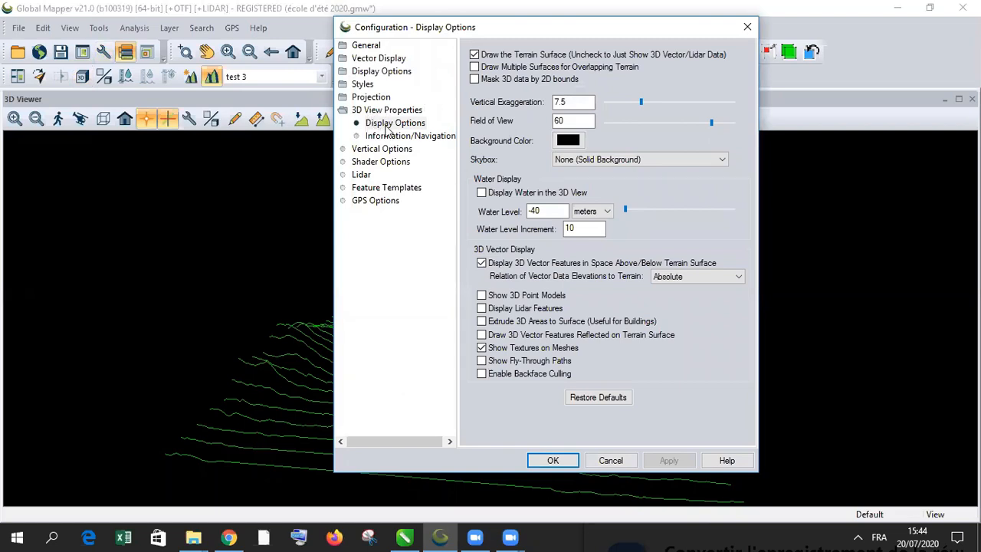
{"action": "left_click", "coordinate": [390, 123]}
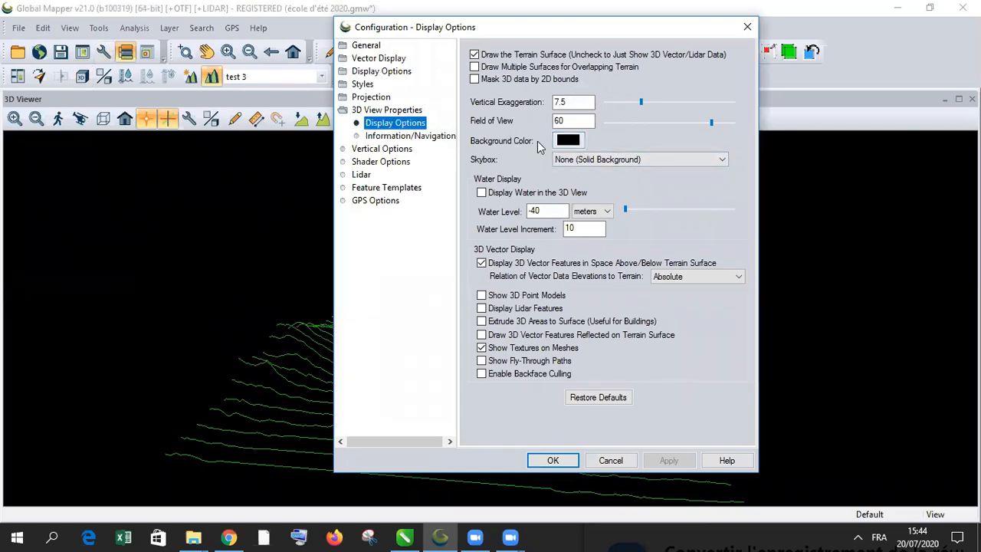
{"action": "left_click", "coordinate": [571, 145]}
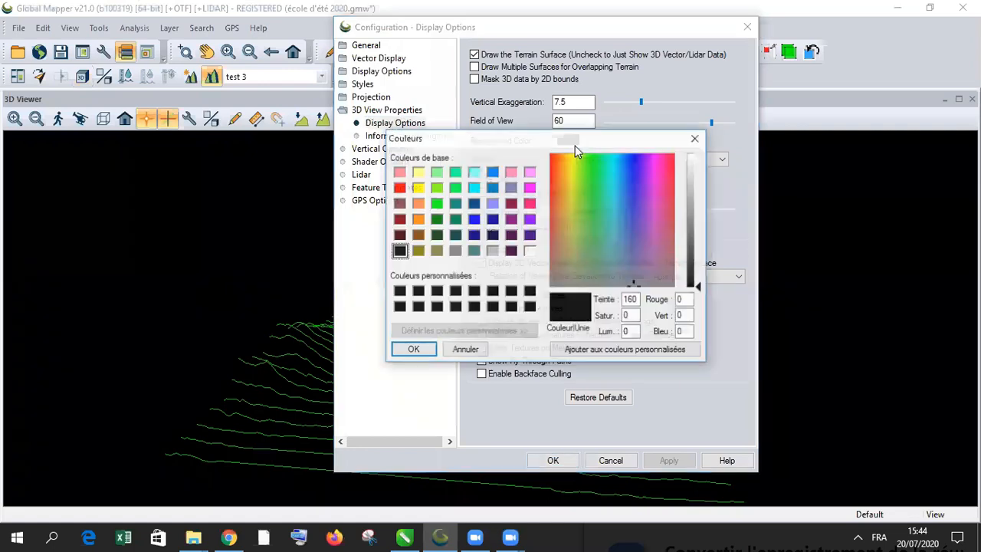
{"action": "left_click", "coordinate": [408, 348]}
{"action": "left_click", "coordinate": [670, 461]}
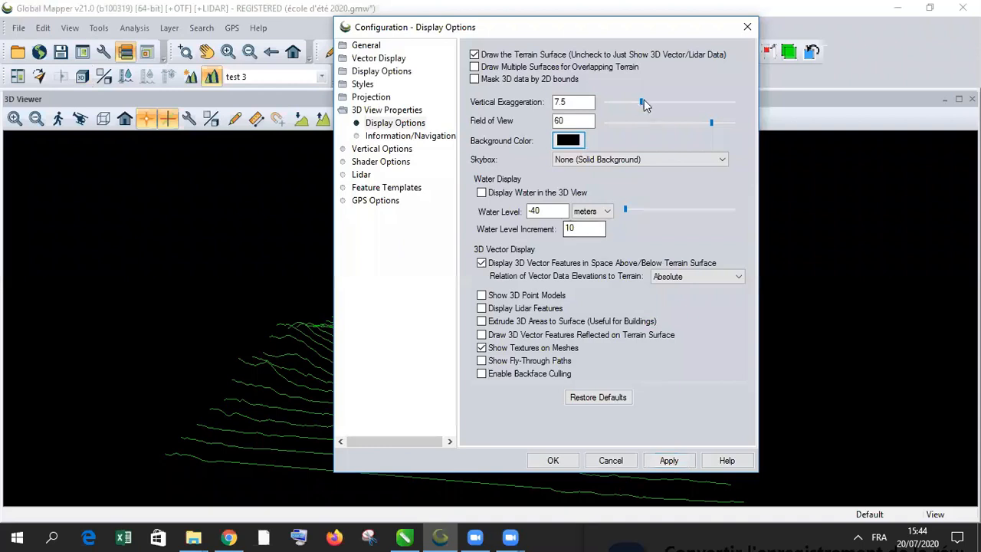
{"action": "mouse_move", "coordinate": [641, 99]}
{"action": "left_mouse_down"}
{"action": "mouse_move", "coordinate": [668, 112]}
{"action": "mouse_move", "coordinate": [654, 99]}
{"action": "left_mouse_up"}
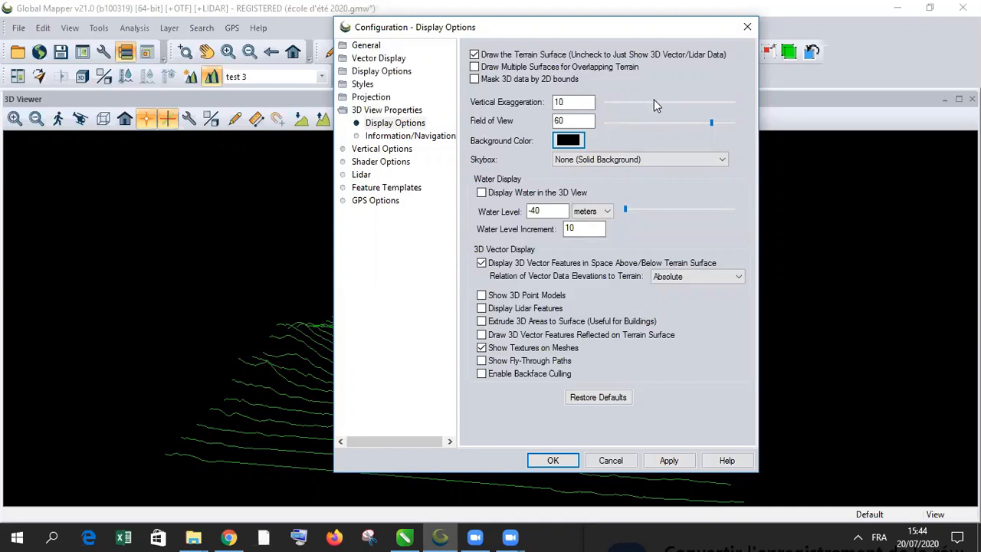
{"action": "left_click", "coordinate": [671, 460]}
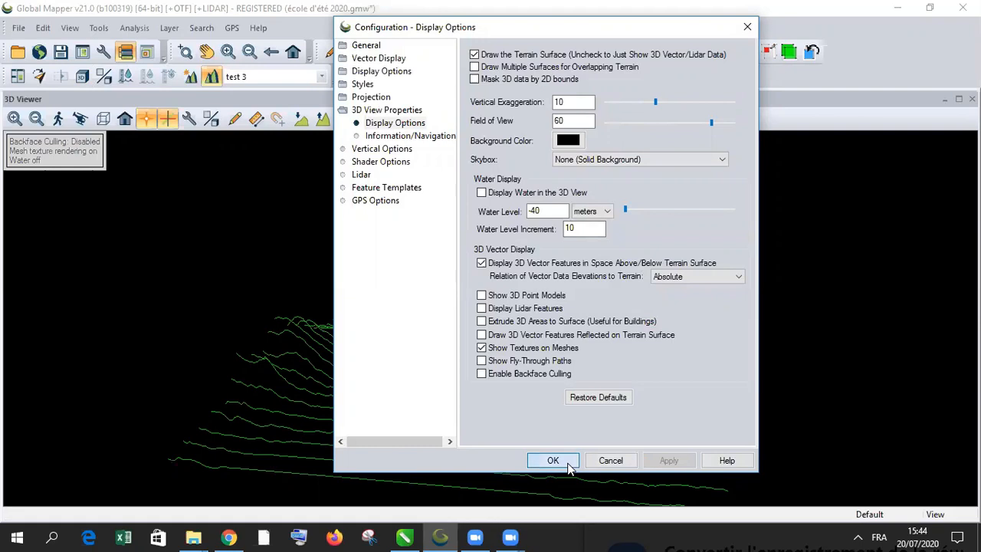
{"action": "left_click", "coordinate": [552, 460]}
{"action": "left_click_drag", "start_coordinate": [377, 415], "coordinate": [414, 391]}
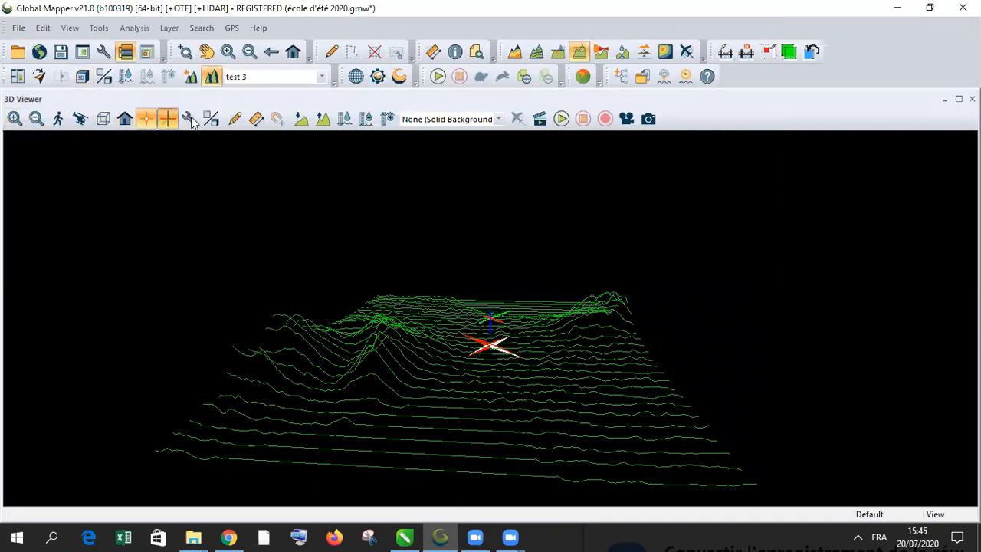
{"action": "scroll", "coordinate": [484, 205], "scroll_direction": "down", "scroll_amount": 1}
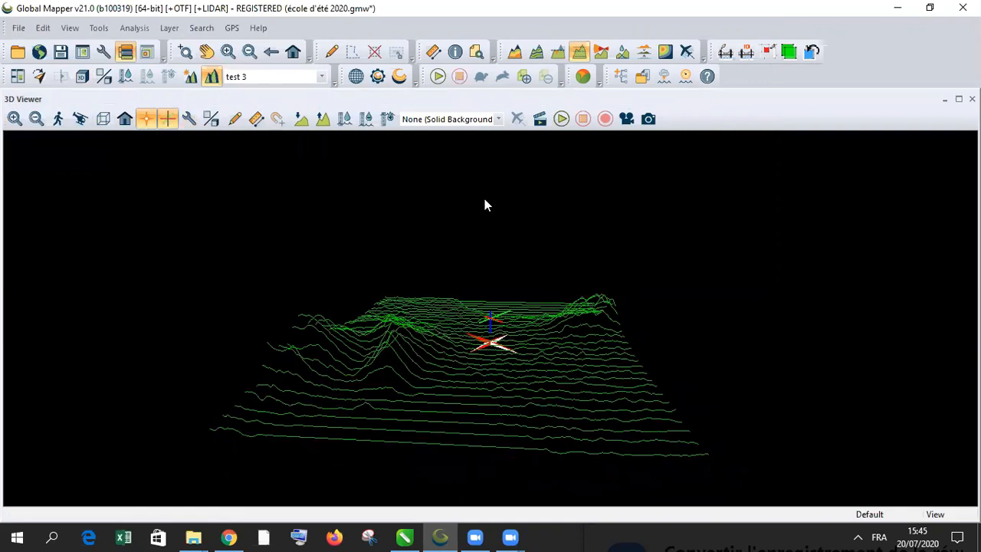
{"action": "left_click_drag", "start_coordinate": [372, 412], "coordinate": [334, 406]}
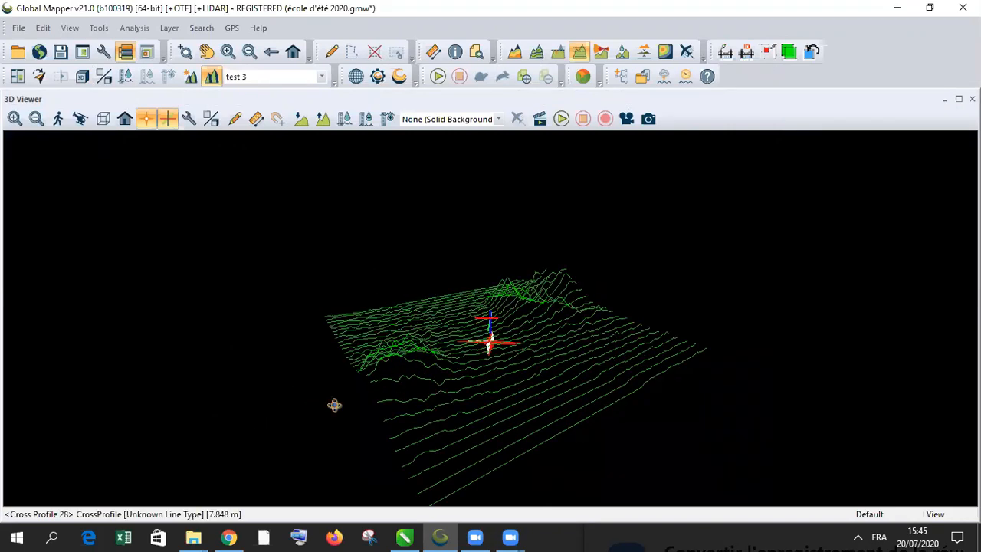
{"action": "mouse_move", "coordinate": [510, 536]}
{"action": "mouse_move", "coordinate": [516, 473]}
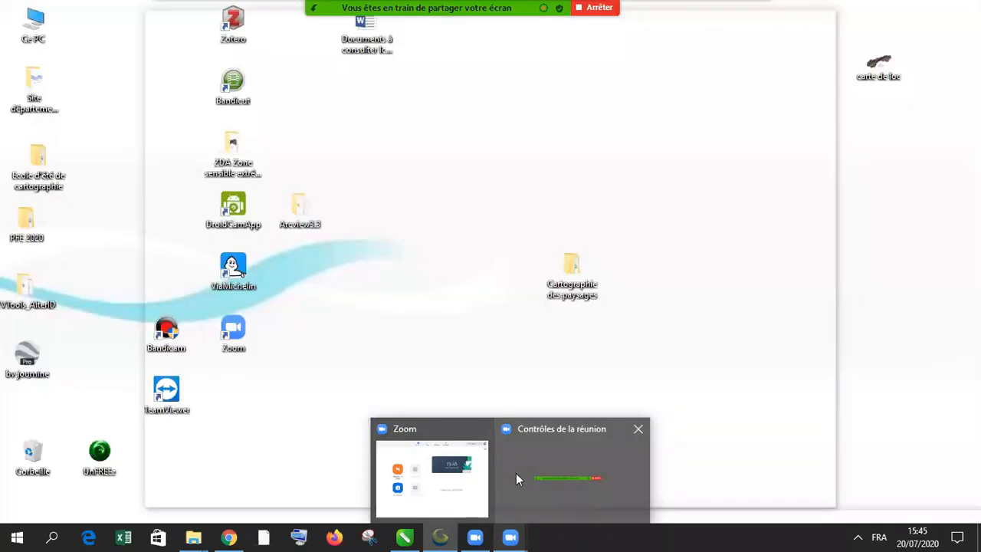